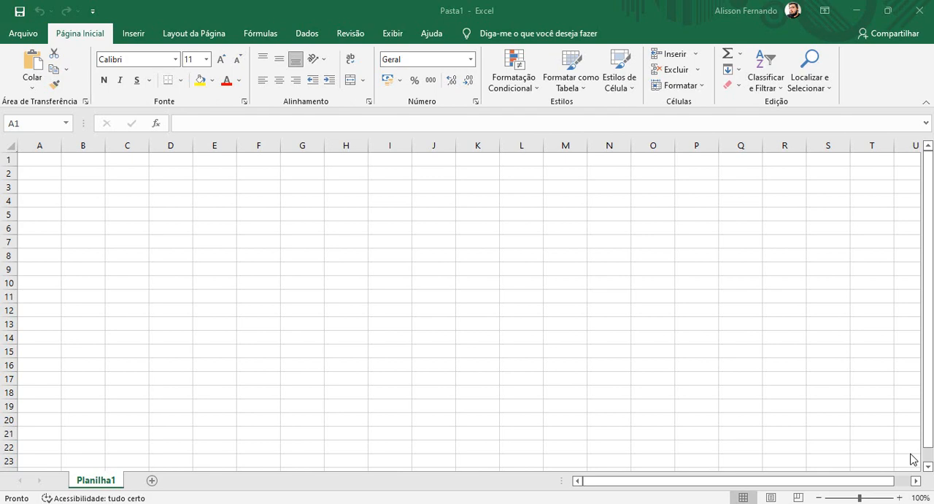
- Enter the headers ID, PRODUTO, VALOR and DATA in cells A1 to D1 and widen column B to fit its header
left_click(48, 158)
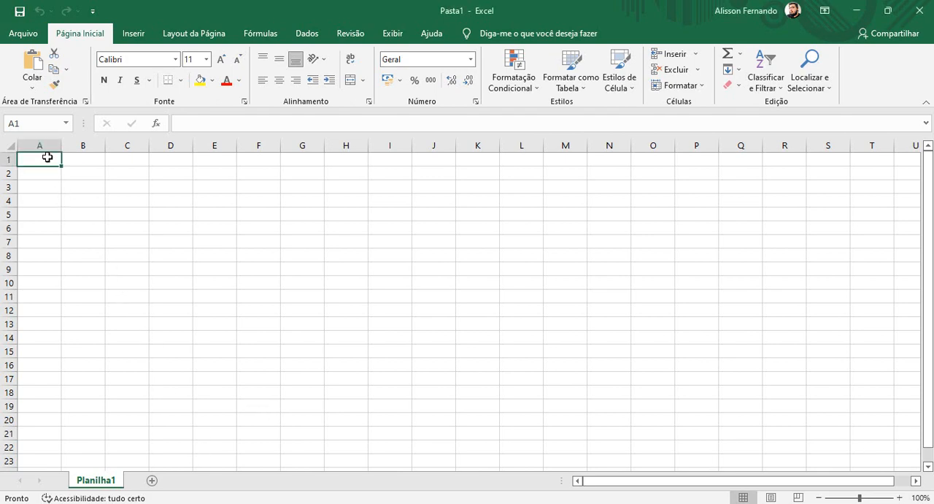
type("ID")
key("Tab")
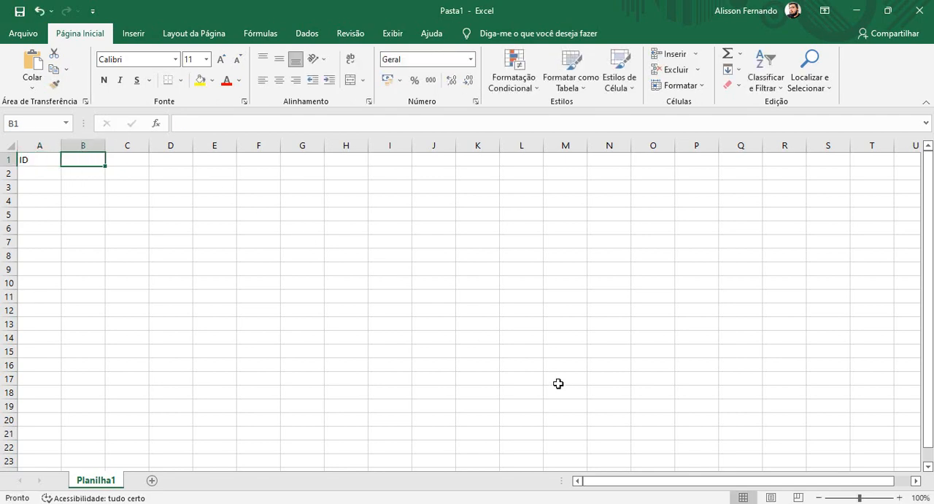
type("PRODUTO")
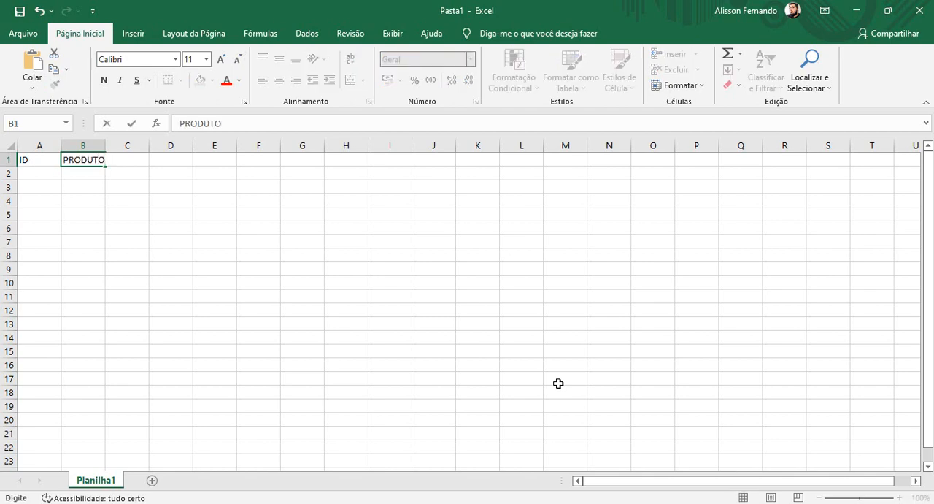
key("Tab")
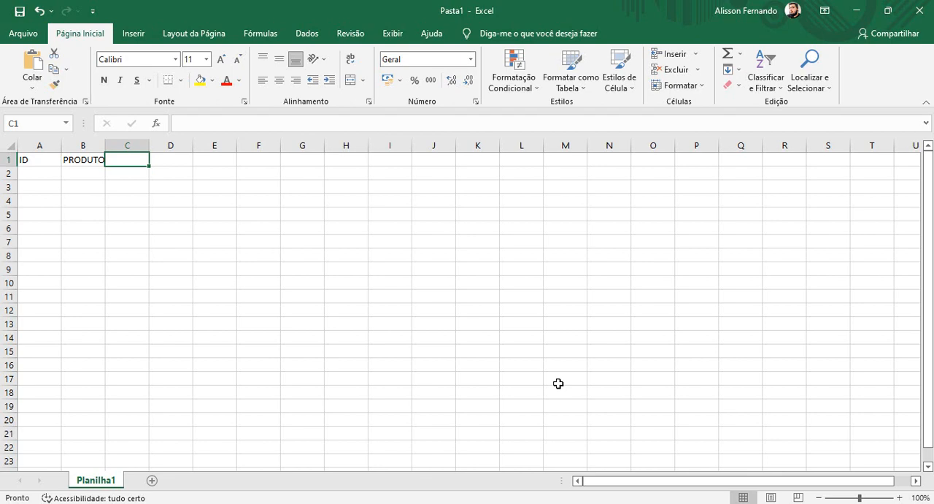
type("VALOR")
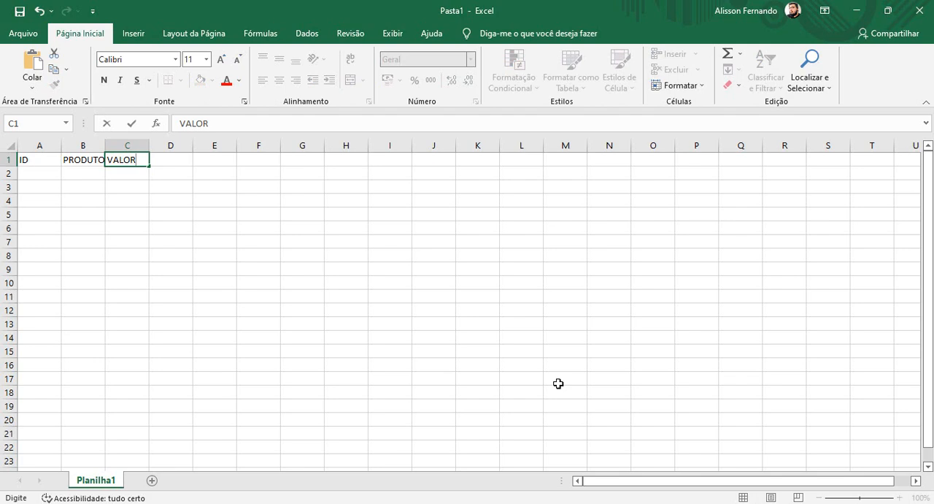
key("Tab")
type("DATA")
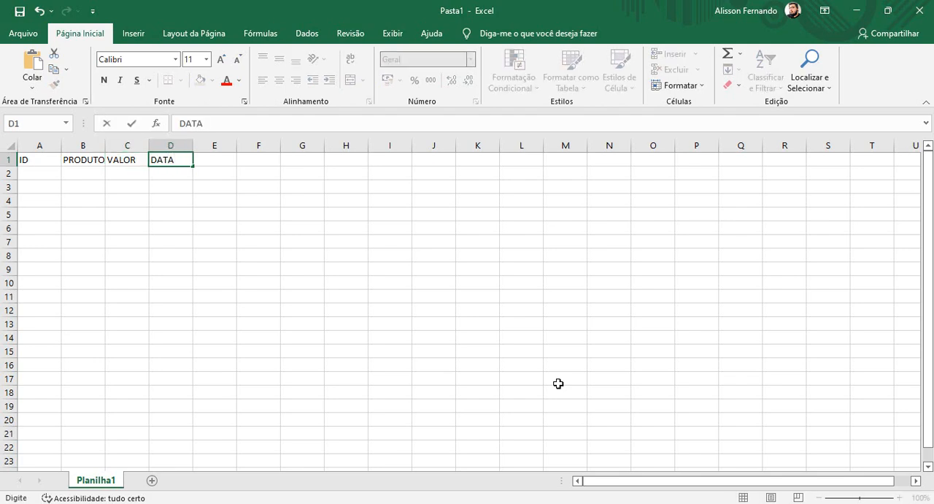
key("Tab")
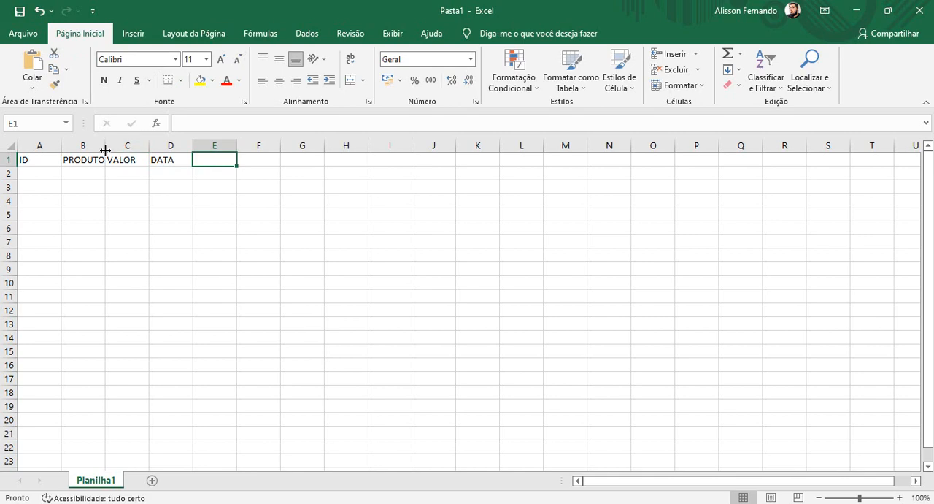
left_click_drag(105, 146, 160, 146)
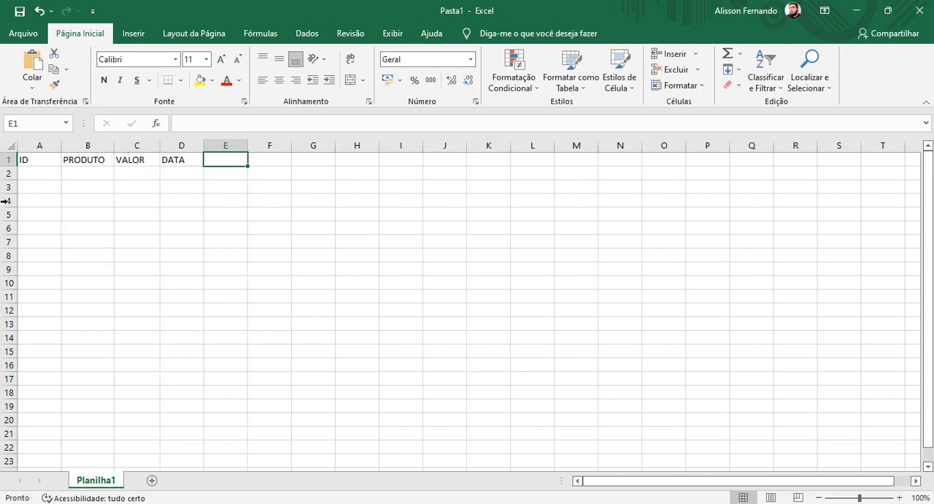
- Enter 1 and 2 under ID and extend the numbering series through 19 in cell A20
left_click(32, 179)
type("1")
key("Return")
type("2")
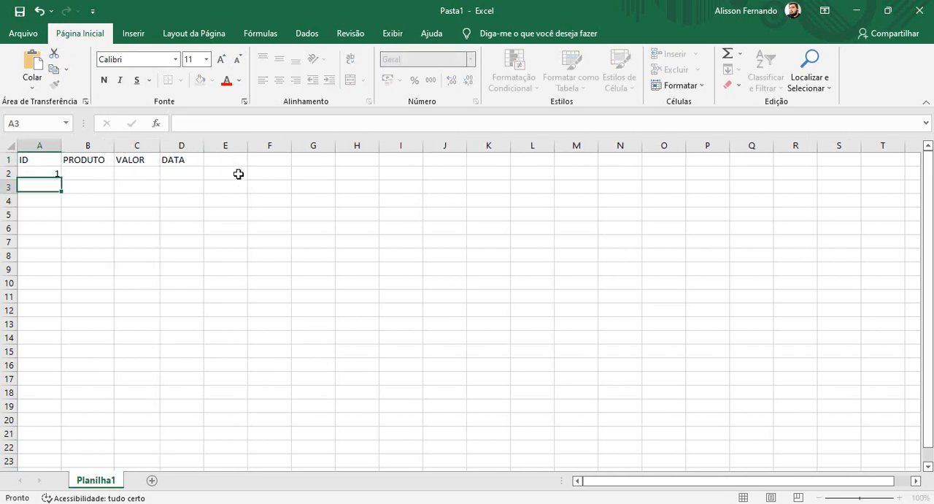
key("Return")
left_click_drag(58, 174, 61, 429)
- Enter A and B under PRODUTO and repeat the alternating pattern down to cell B20
left_click(103, 173)
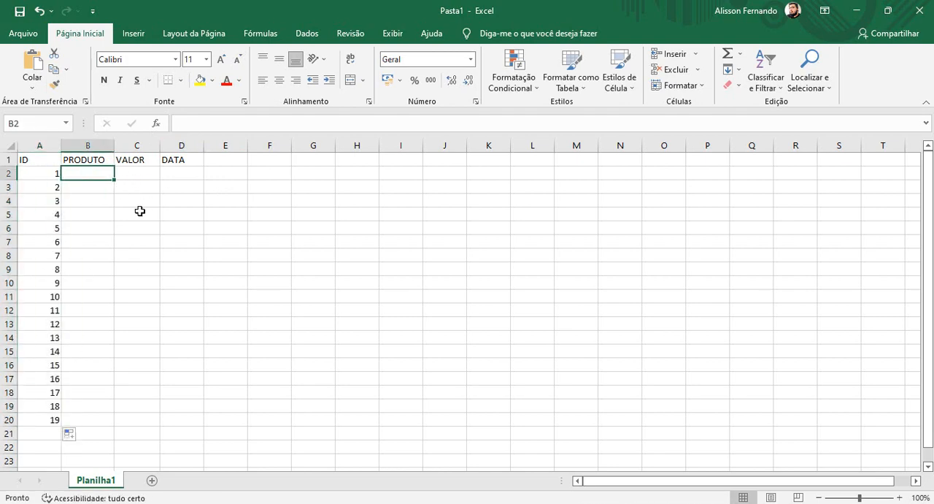
type("A")
key("Return")
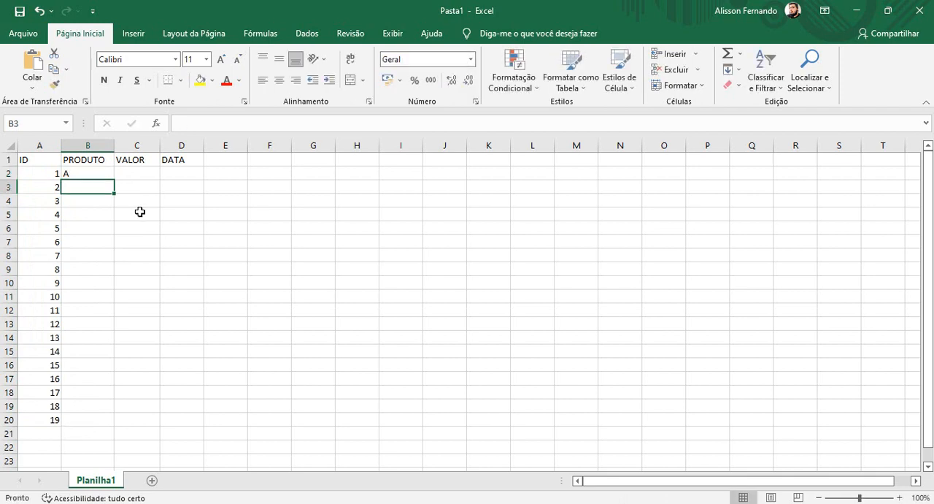
type("B")
key("Return")
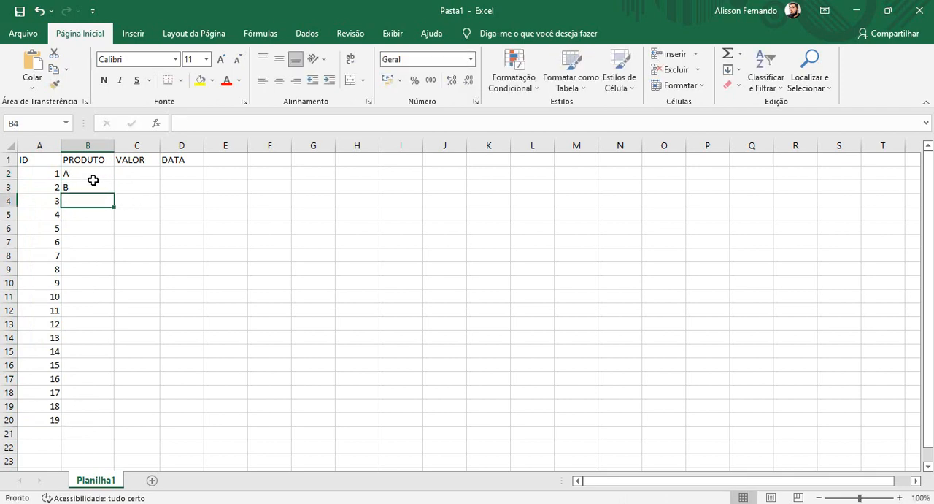
left_click_drag(96, 176, 117, 422)
- Enter 210 and 220 under VALOR and extend the series in increments of 10 to 390 in cell C20
left_click(121, 176)
type("210")
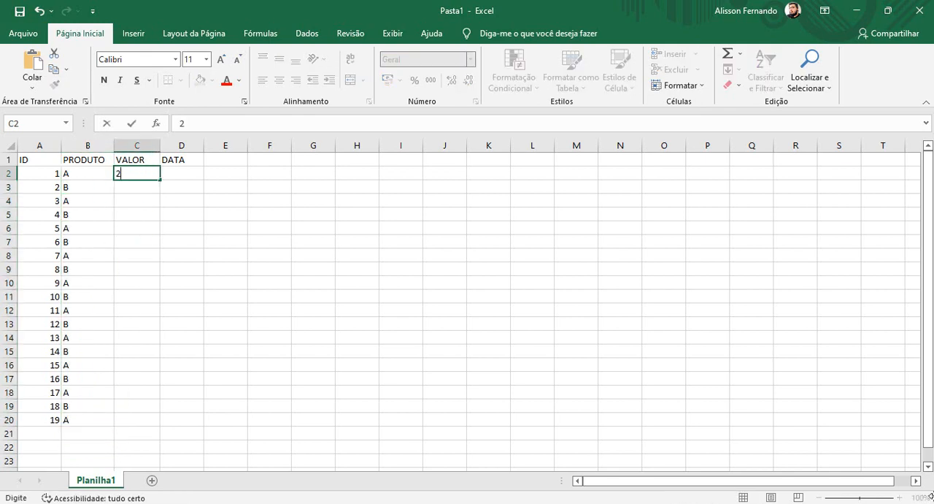
key("Return")
type("220")
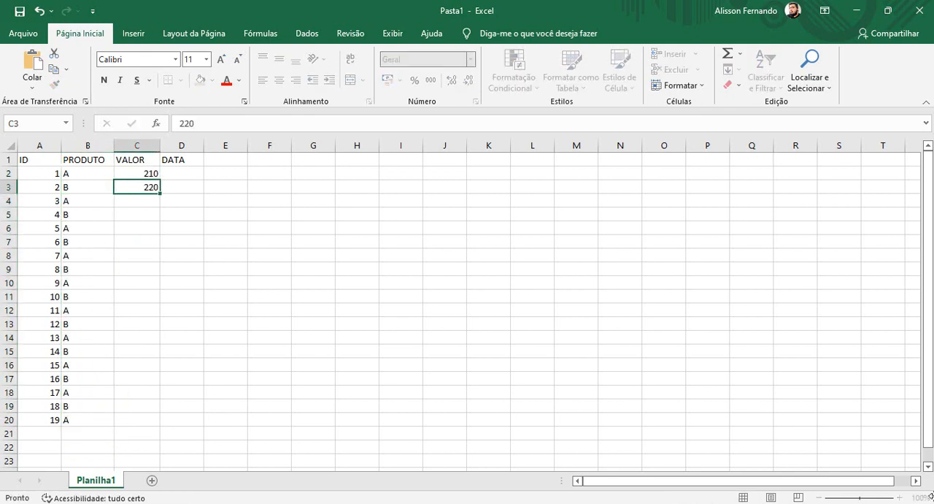
key("Return")
left_click_drag(151, 173, 127, 423)
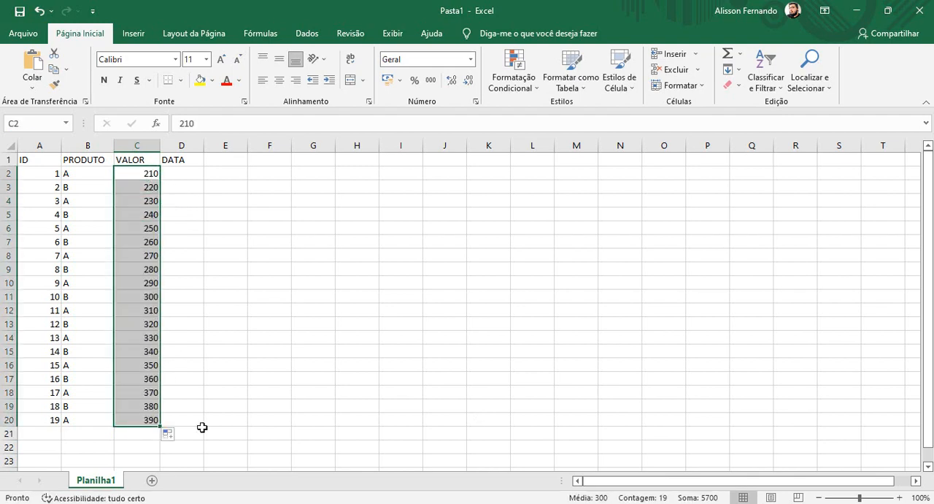
- Enter the date 02/02/2022 in D2 and fill consecutive days down to 20/02/2022 in D20
left_click(182, 173)
type("02")
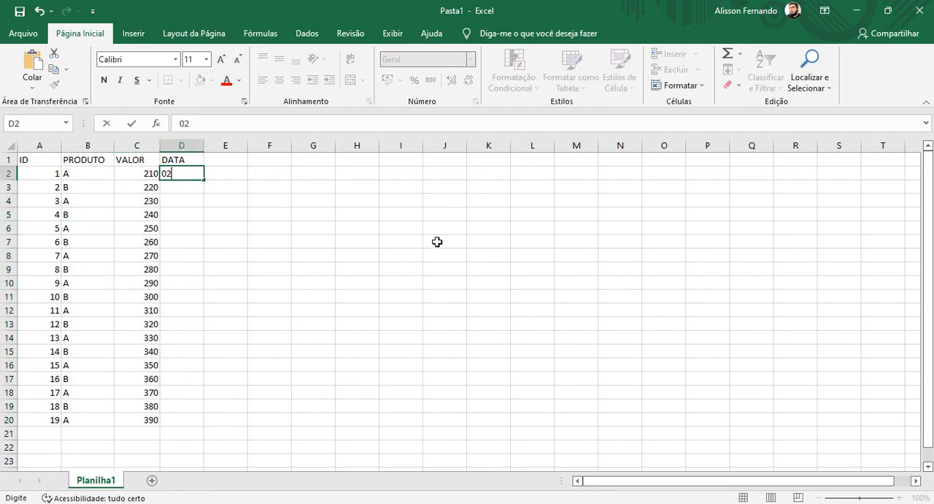
type("/02/2022")
key("Return")
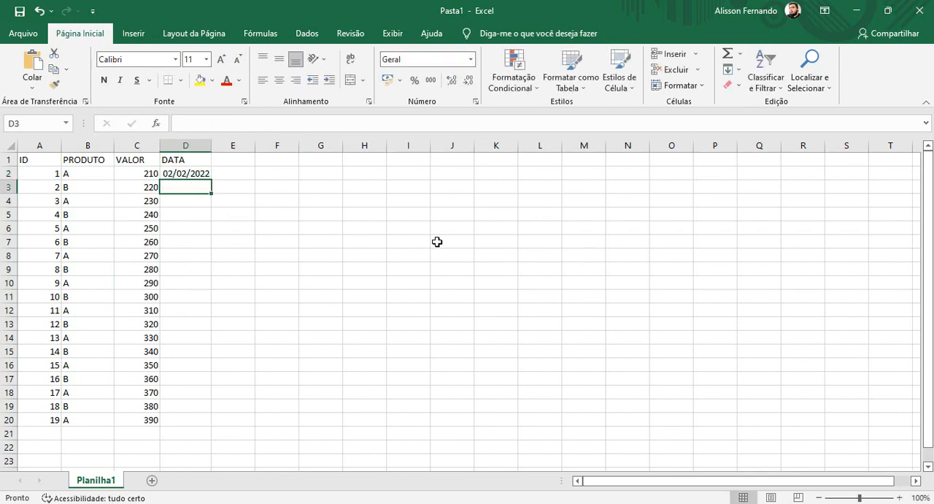
left_click(180, 173)
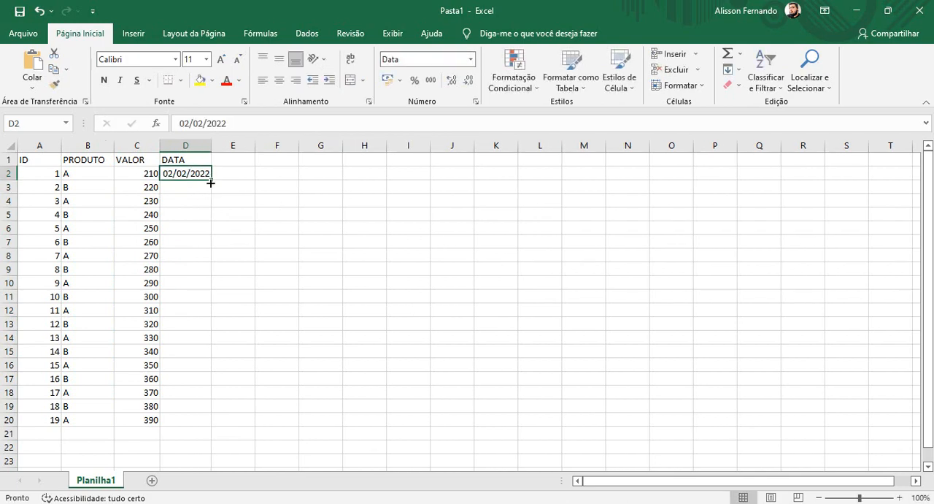
left_click_drag(211, 180, 211, 427)
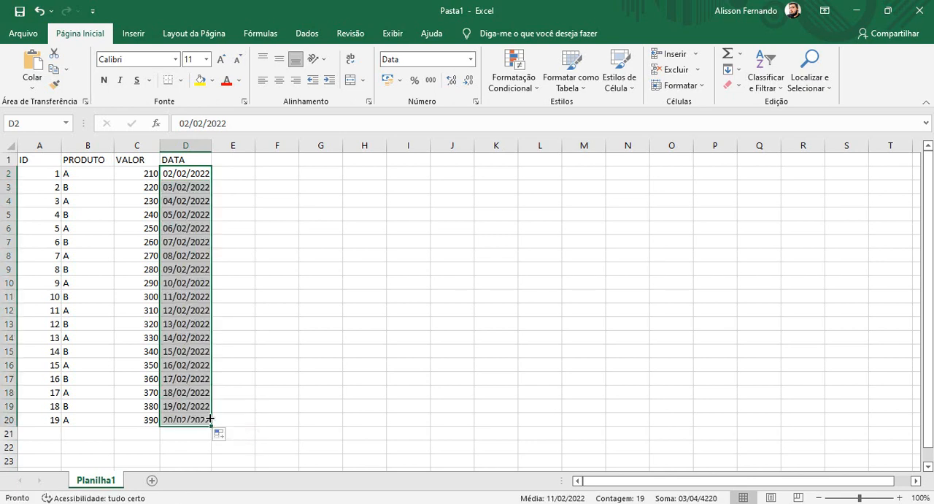
- Slightly widen columns B to D and centre the contents of columns A to D horizontally
left_click_drag(212, 147, 118, 148)
left_click(393, 394)
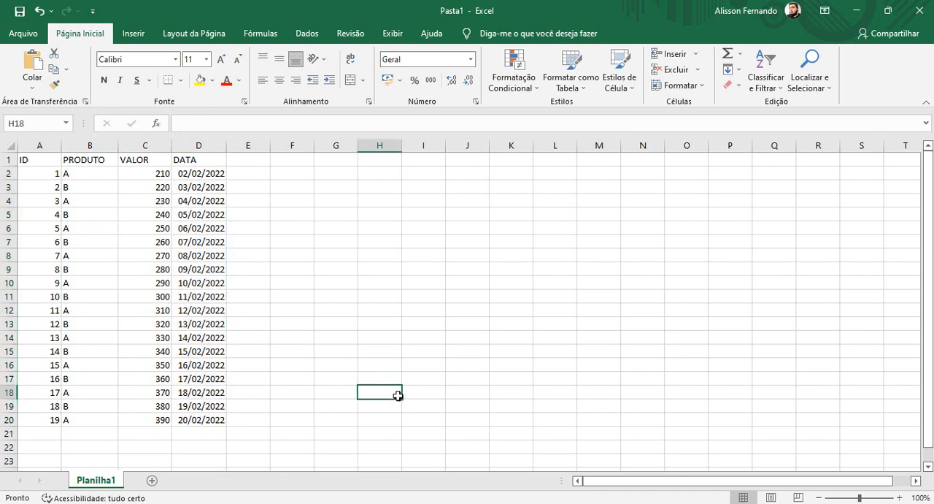
left_click(80, 147)
left_click_drag(29, 146, 199, 155)
left_click(280, 80)
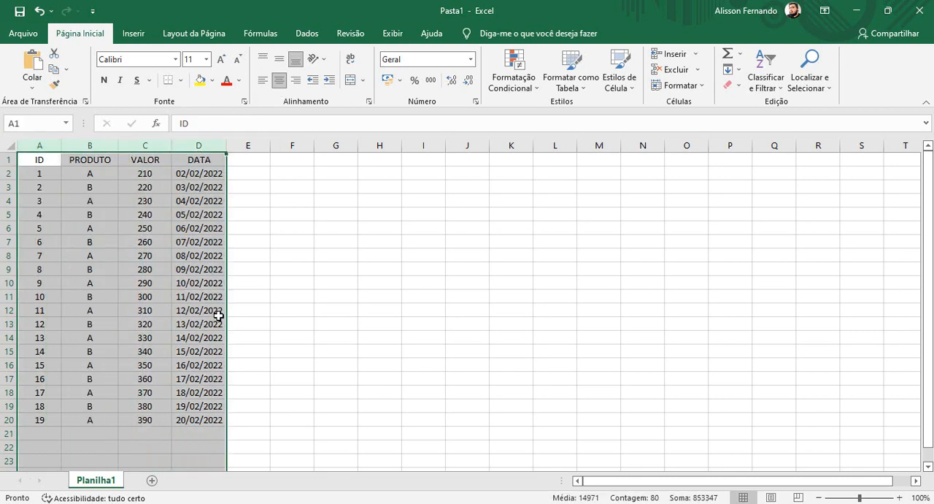
left_click(305, 292)
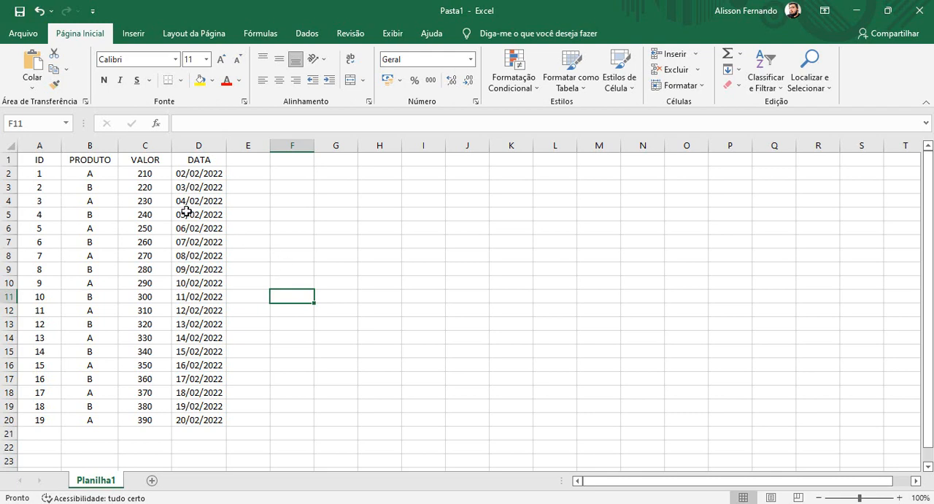
- Add the Visualizar Impressão e Imprimir and Impressão Rápida commands to the Quick Access shortcuts
left_click(92, 12)
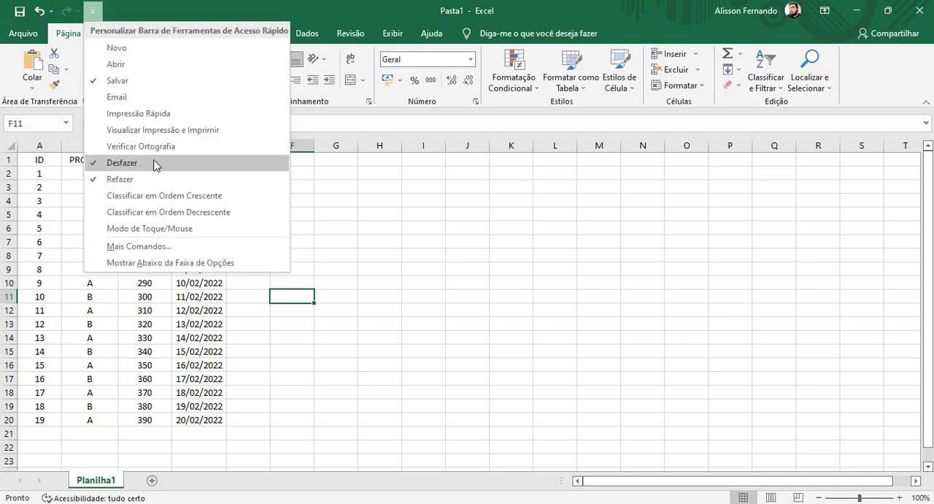
left_click(154, 132)
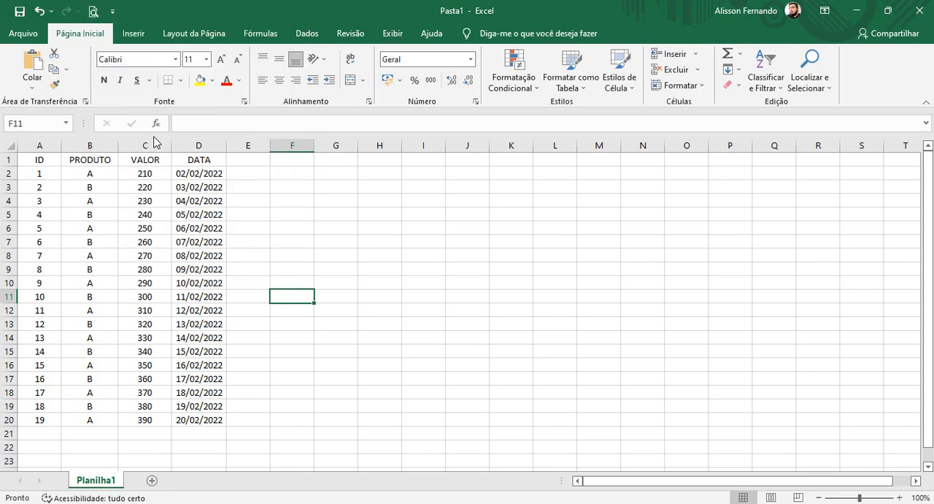
left_click(113, 11)
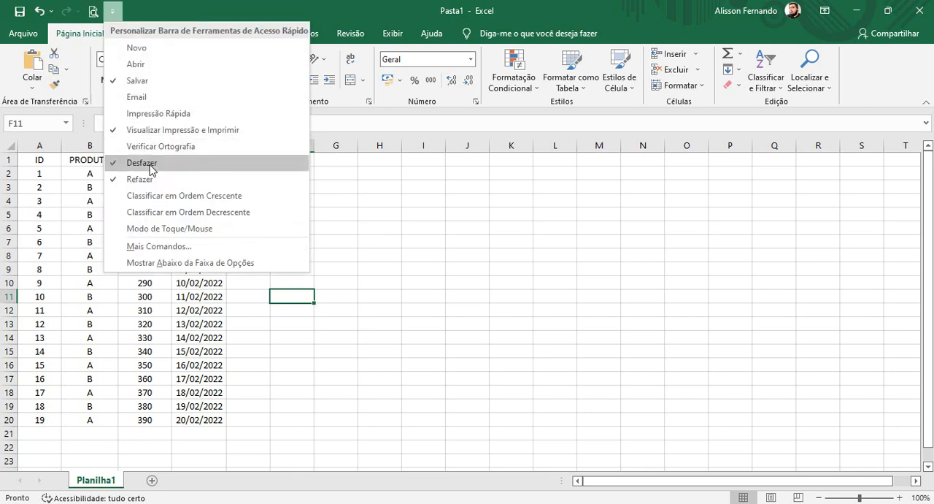
left_click(159, 115)
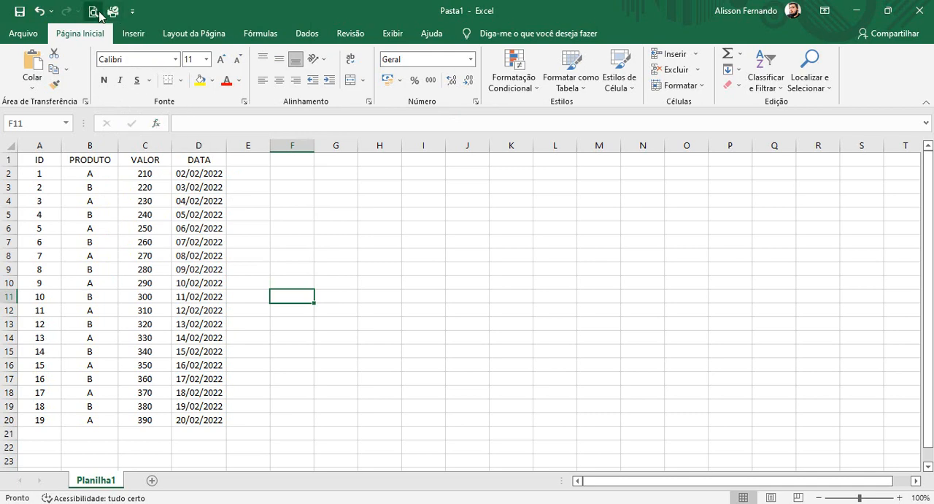
- Examine the sheet's print preview, reopen it through the new Visualizar Impressão e Imprimir shortcut, and return to the sheet
left_click(23, 33)
left_click(47, 276)
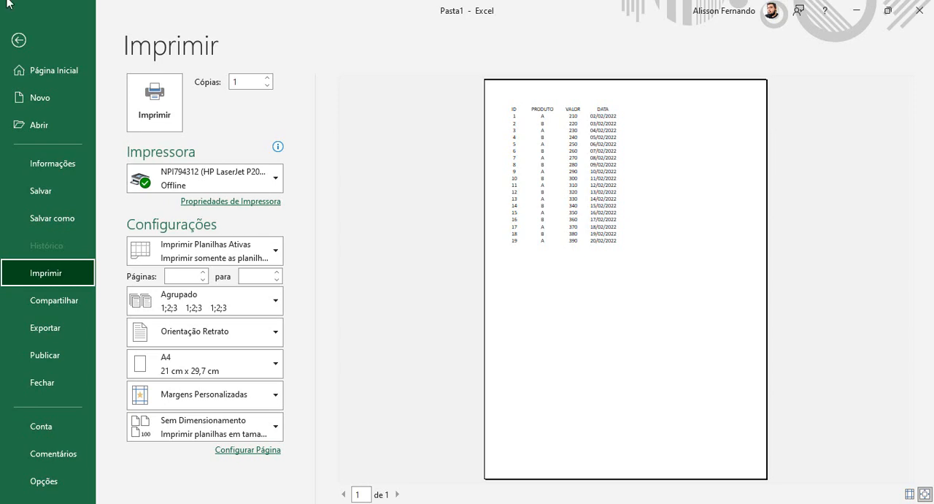
left_click(18, 40)
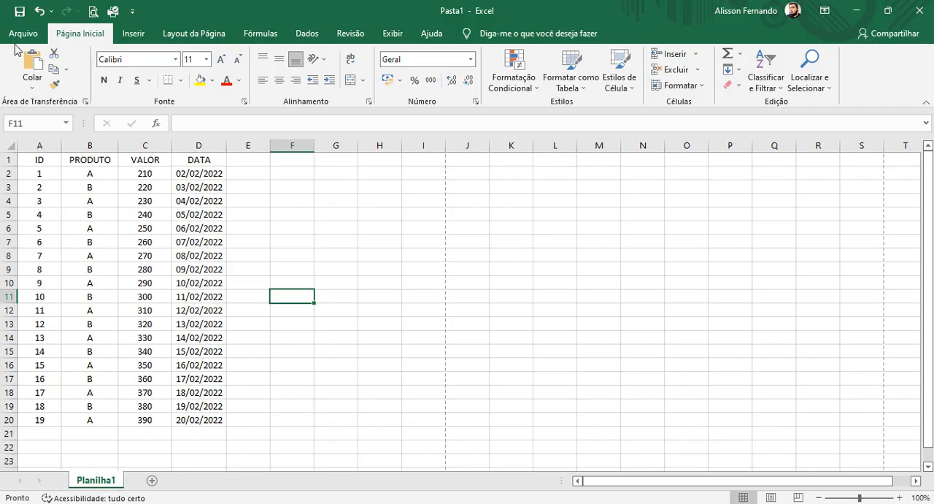
left_click(92, 12)
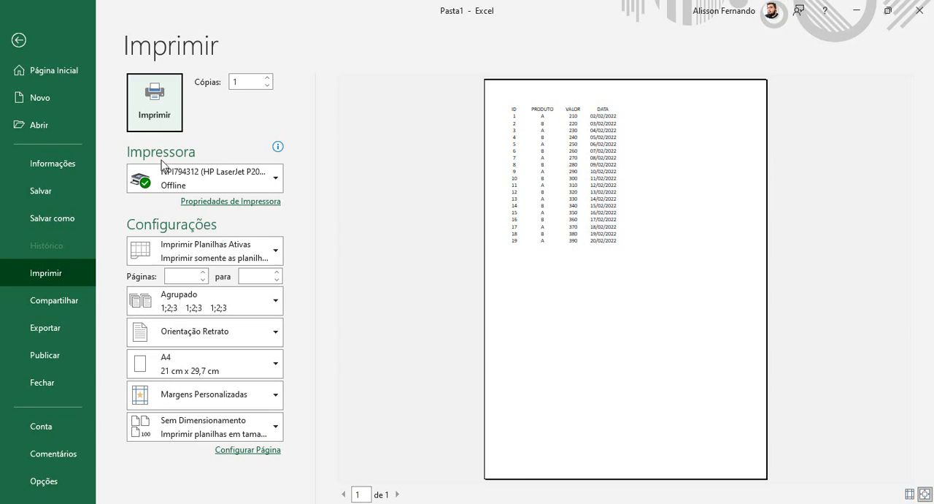
left_click(18, 40)
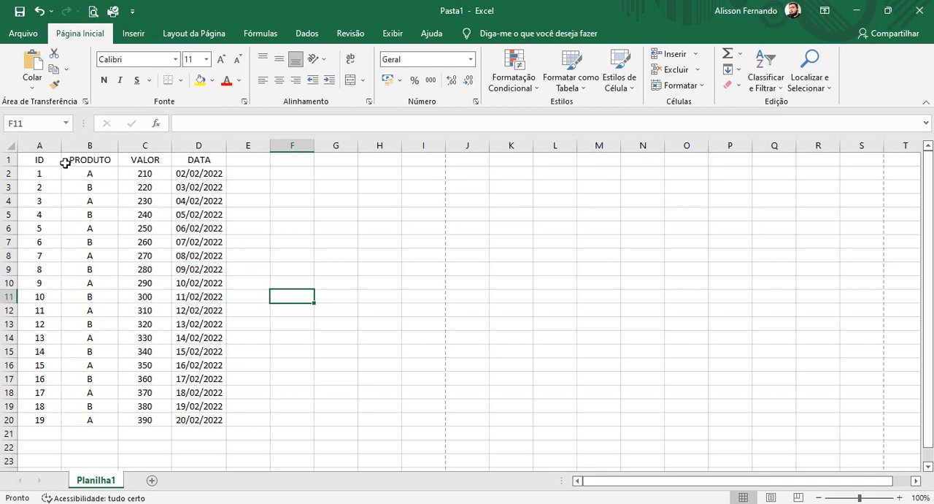
- Apply all borders (Todas as Bordas) to the table range A1:D20
left_click_drag(44, 157, 212, 422)
left_click(166, 365)
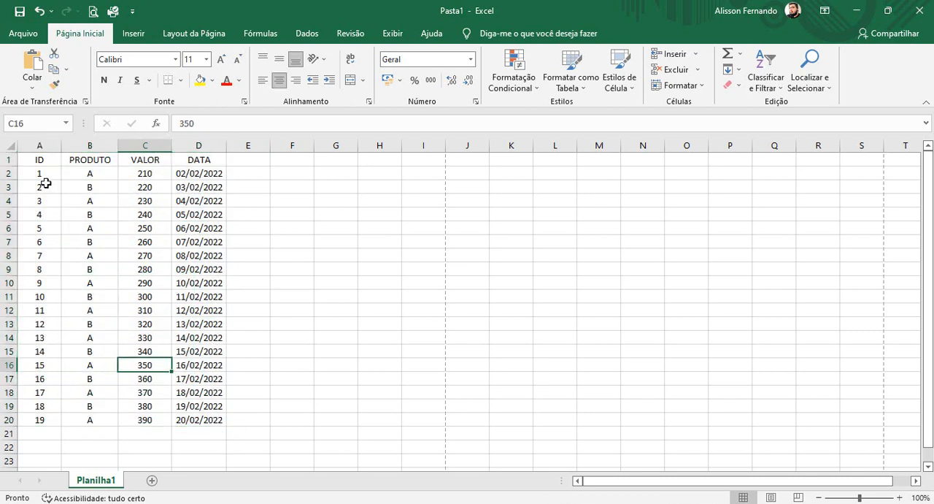
left_click(37, 156)
left_click_drag(63, 187, 203, 414)
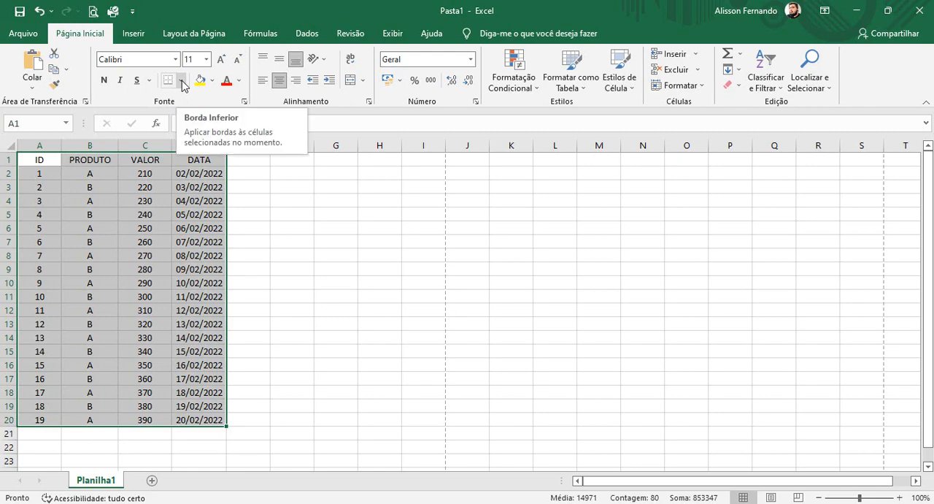
left_click(183, 81)
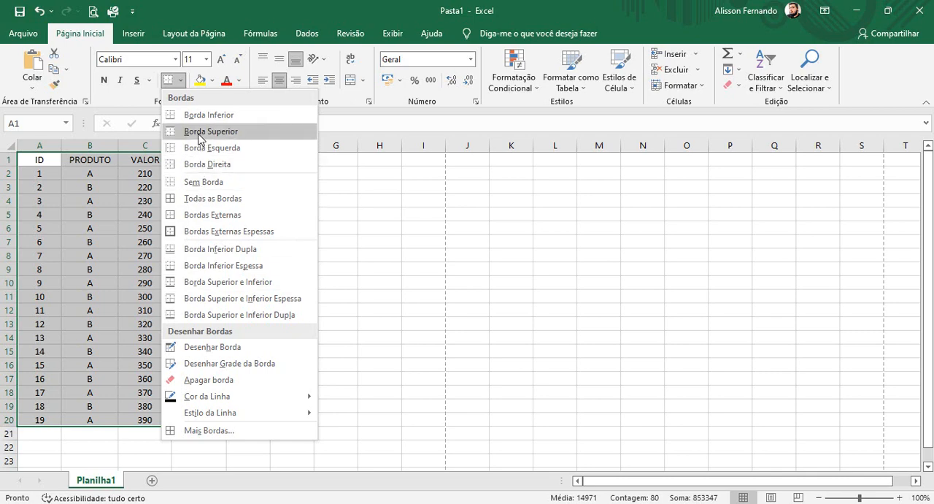
left_click(239, 202)
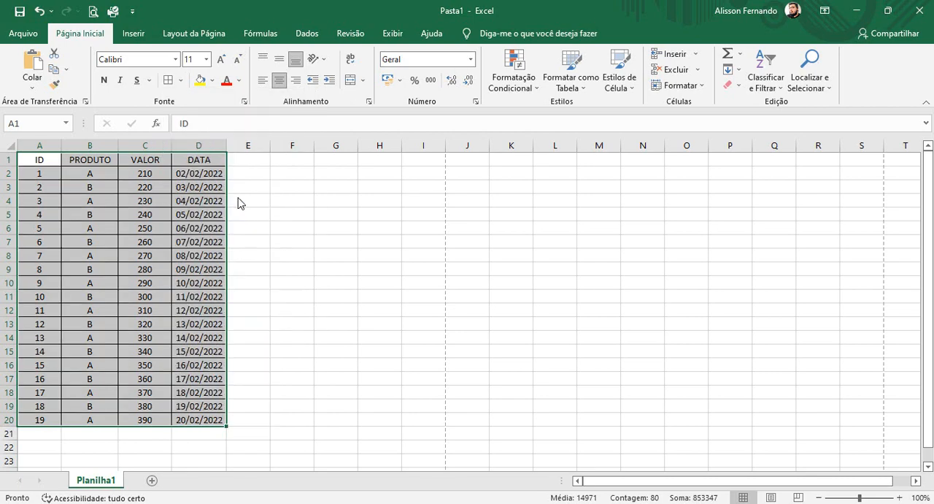
left_click(390, 261)
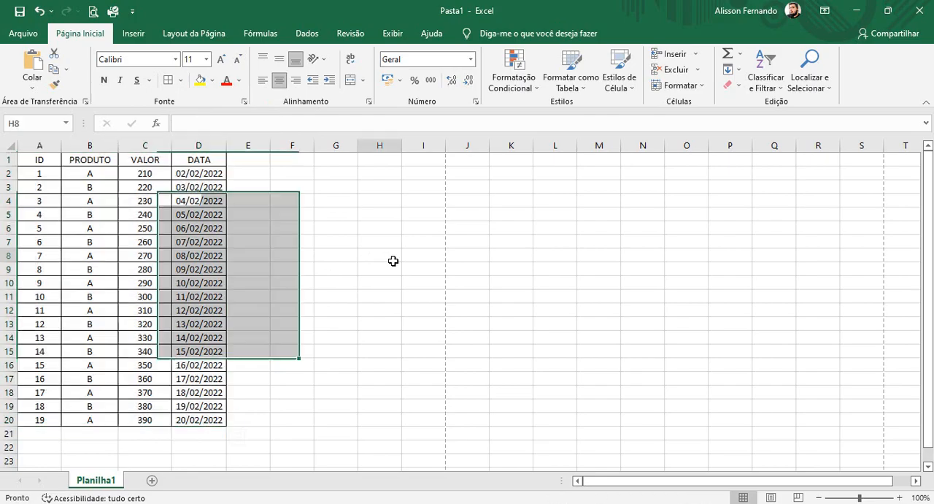
- Open the sheet's print settings and change the page orientation to landscape (Orientação Paisagem)
left_click(22, 34)
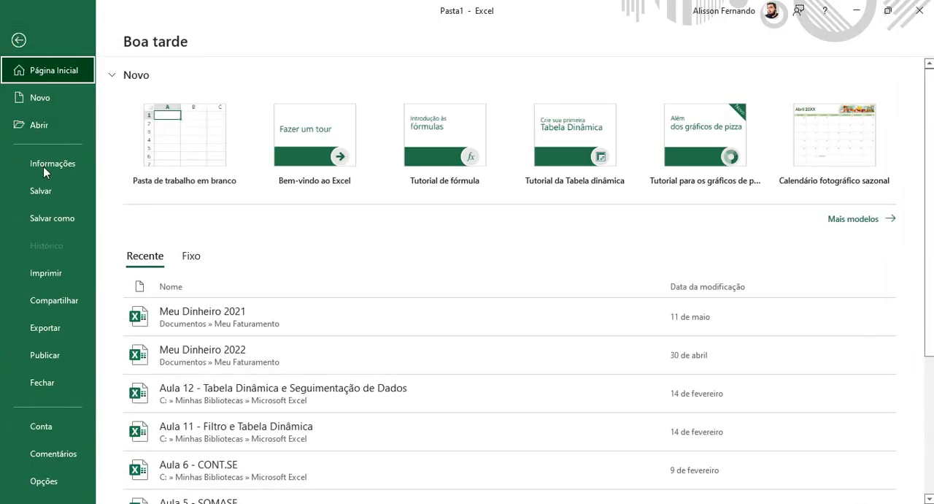
left_click(46, 273)
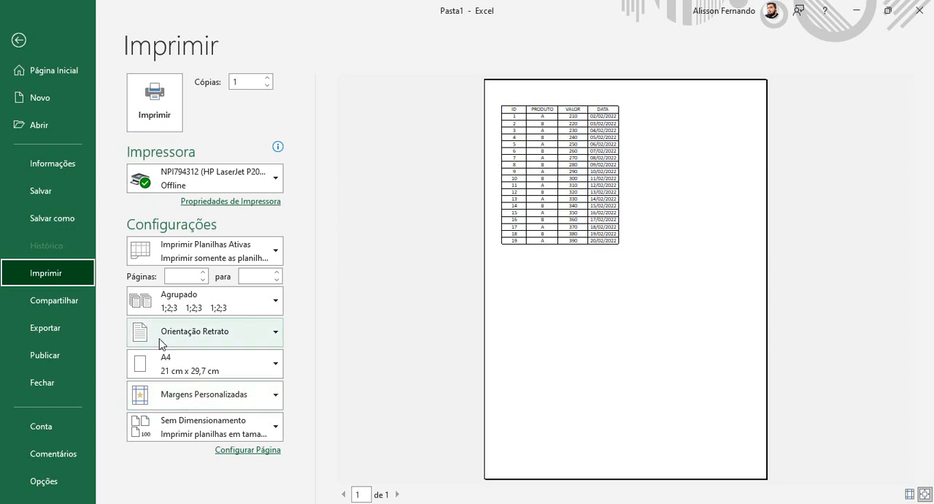
left_click(247, 332)
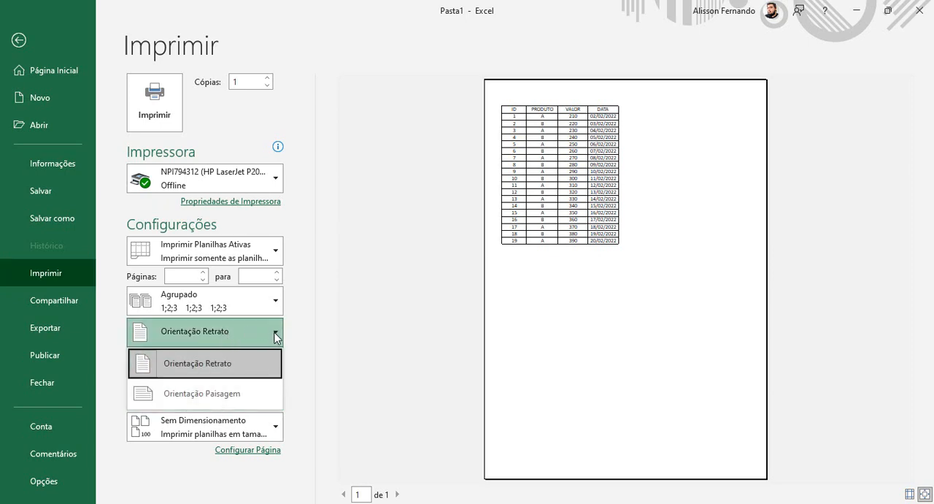
left_click(199, 394)
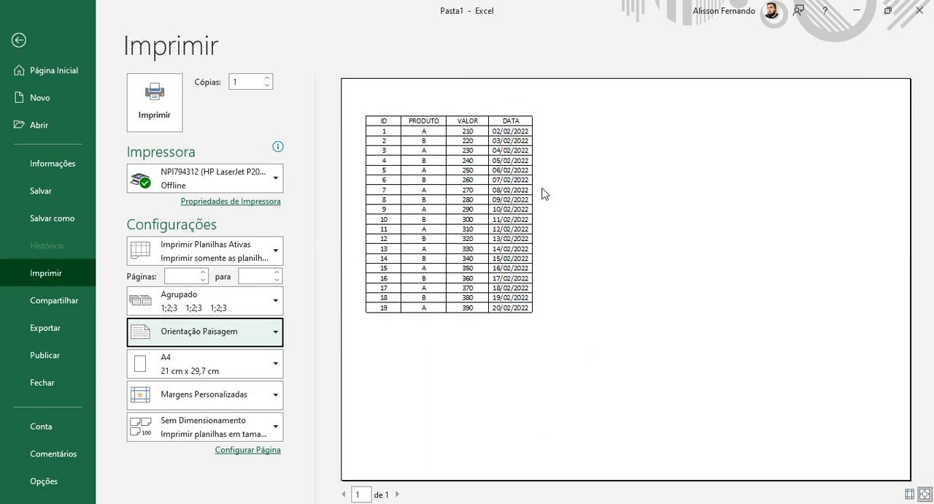
- Try the Normal margins preset in the print settings, and replace it with the narrow preset (Estreita)
left_click(242, 404)
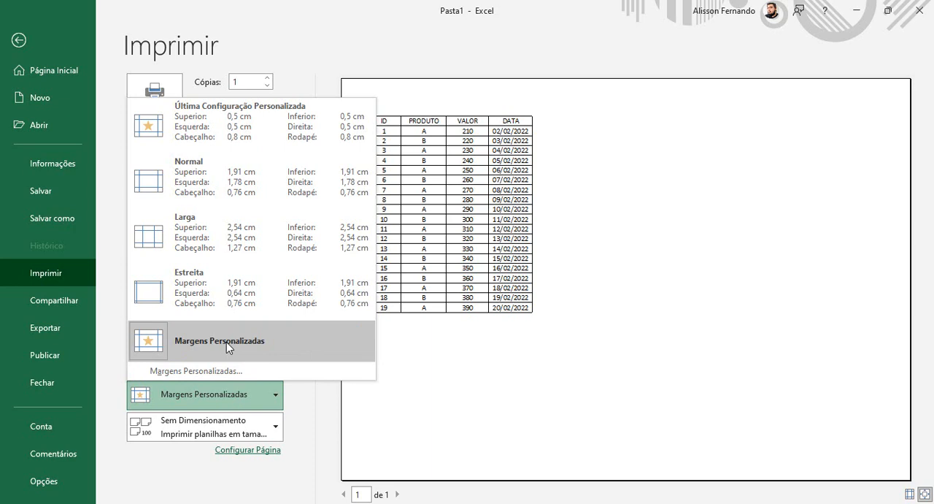
left_click(214, 187)
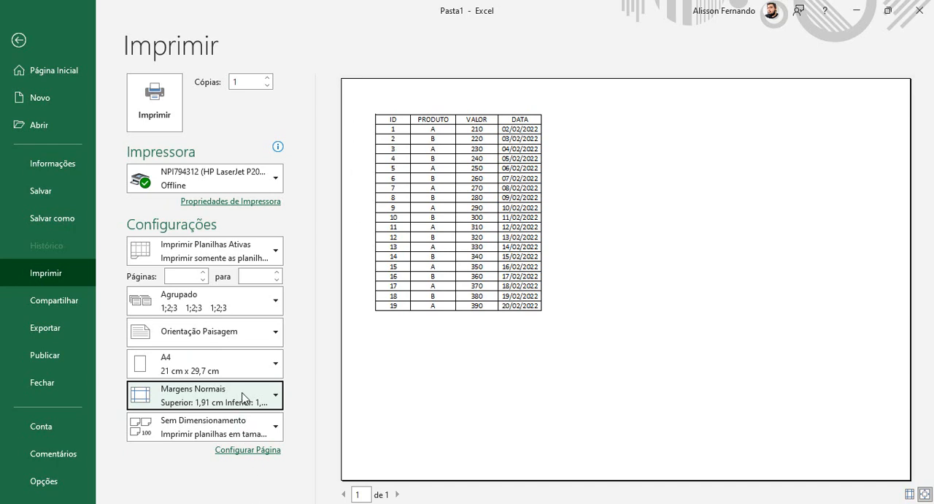
left_click(278, 396)
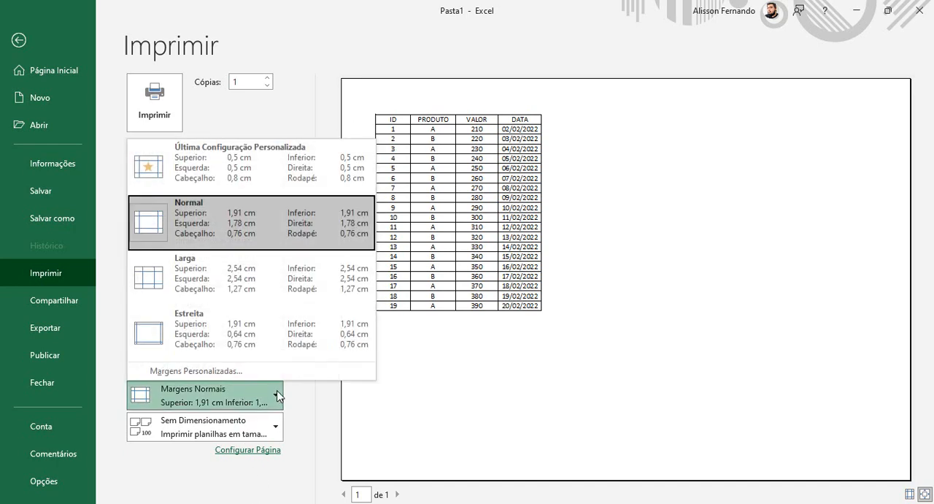
left_click(200, 333)
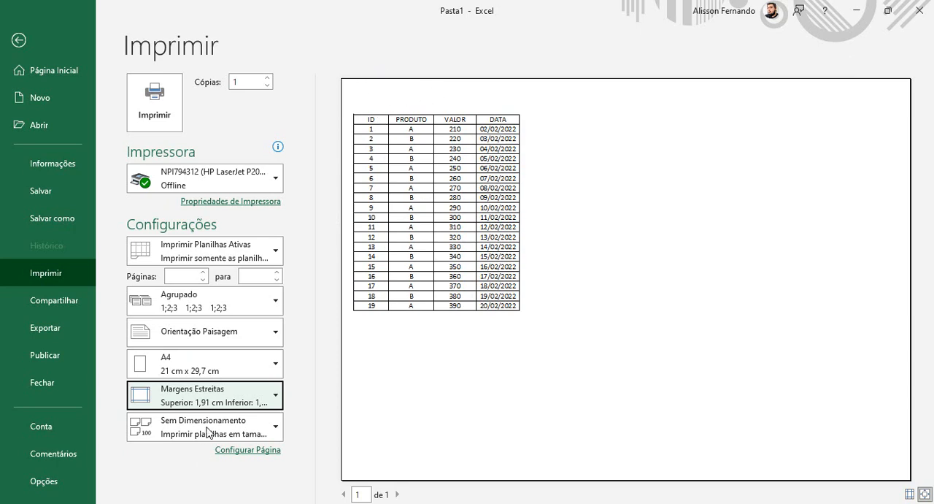
- Customize the page margins by setting both the top (Superior) and bottom (Inferior) to 0,6 cm, and return to the sheet
left_click(274, 394)
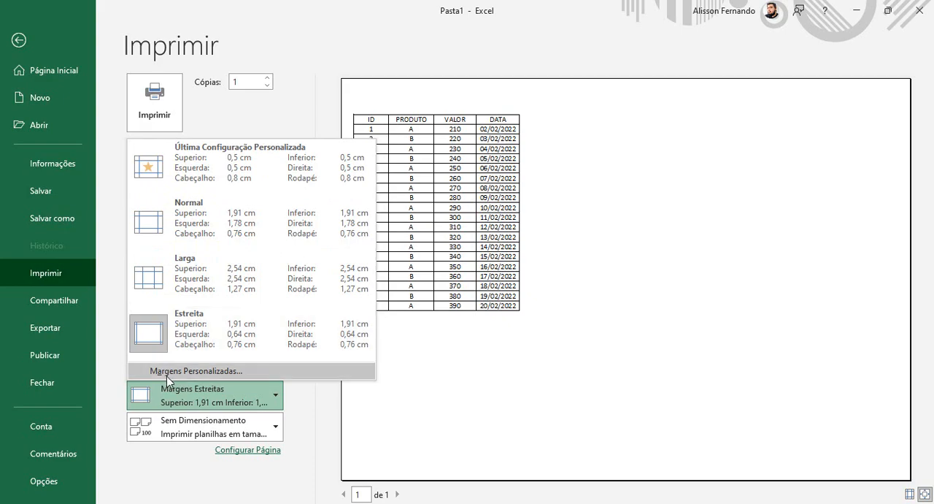
left_click(236, 373)
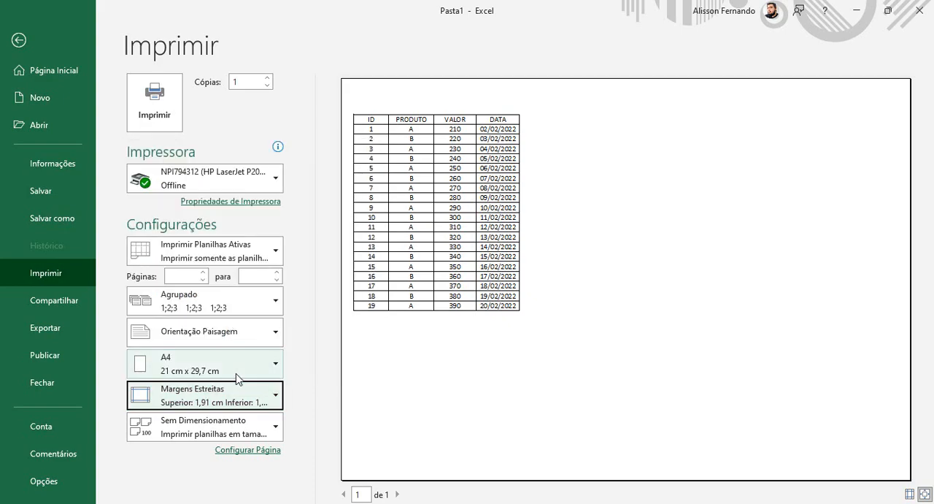
left_click_drag(636, 151, 469, 111)
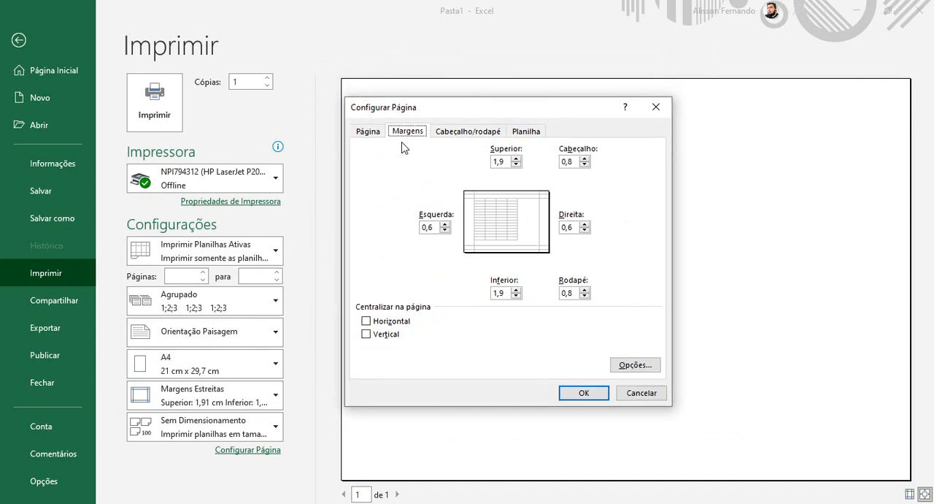
left_click_drag(401, 114, 359, 85)
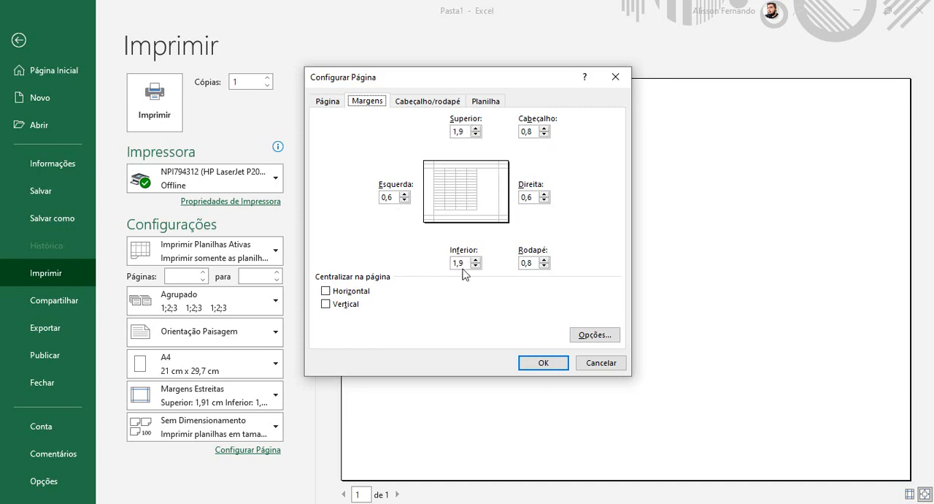
left_click(471, 132)
type("0,6")
left_click_drag(471, 263, 425, 257)
type("0,6")
left_click(542, 362)
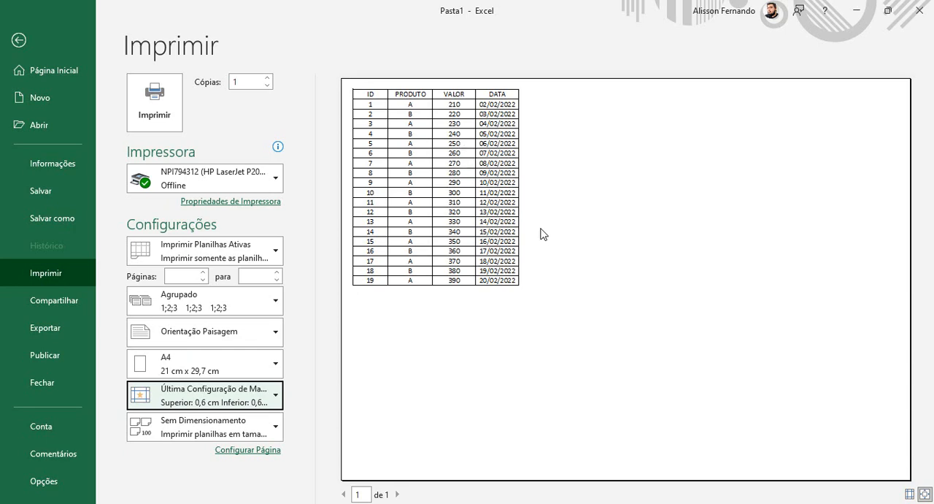
left_click(18, 41)
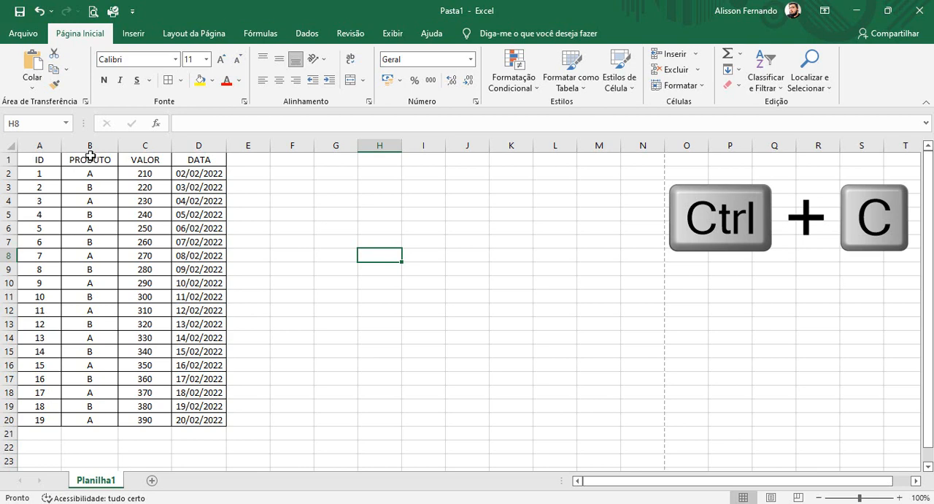
- Copy the PRODUTO, VALOR and DATA columns in B1:D20 and paste them repeatedly across E1:S20
left_click_drag(91, 157, 192, 417)
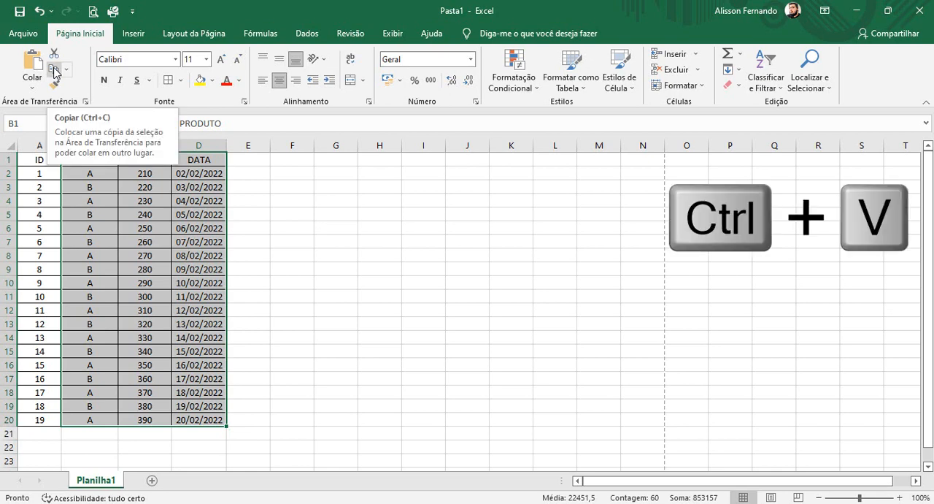
left_click(55, 71)
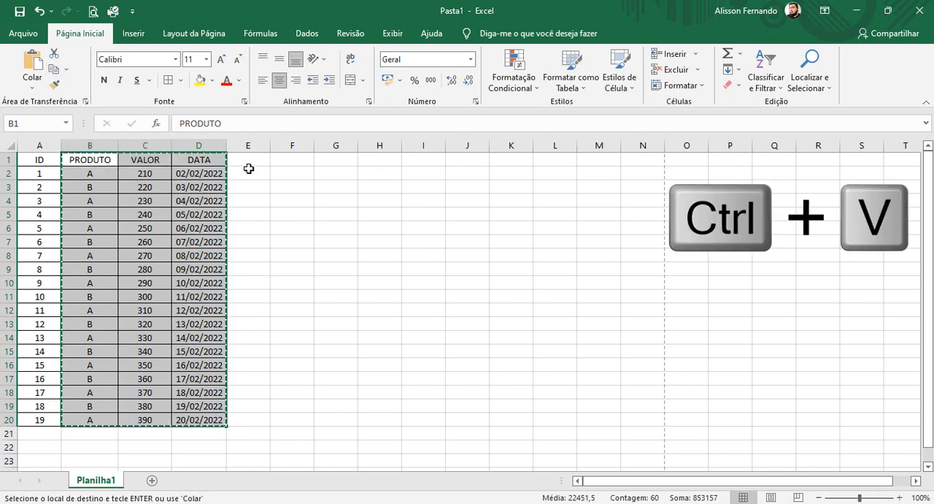
left_click_drag(243, 159, 871, 393)
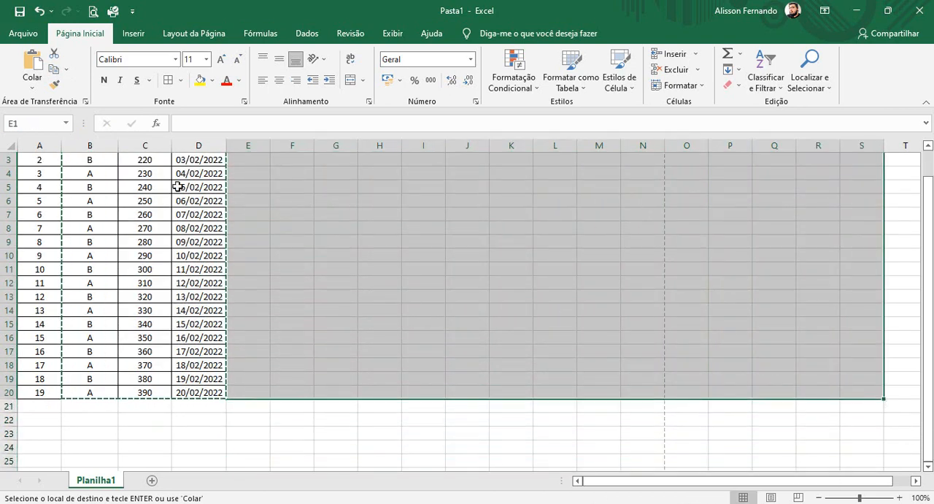
left_click(31, 66)
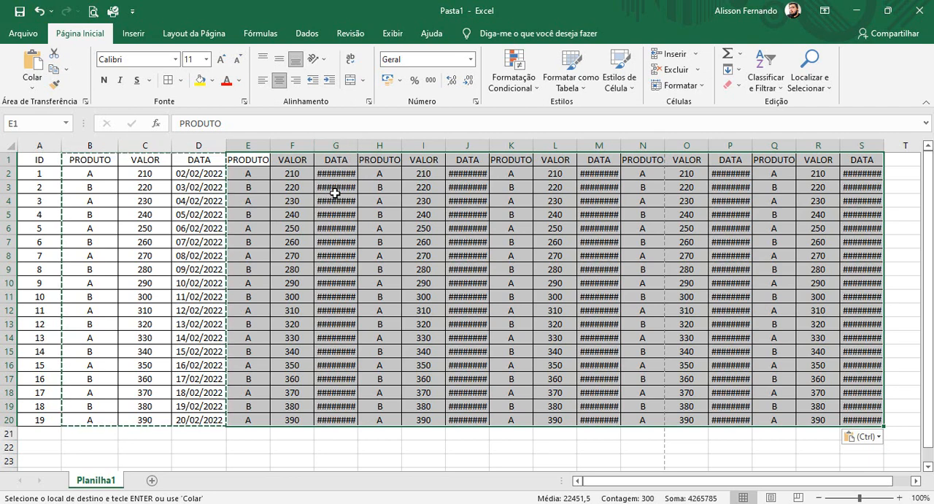
left_click(555, 444)
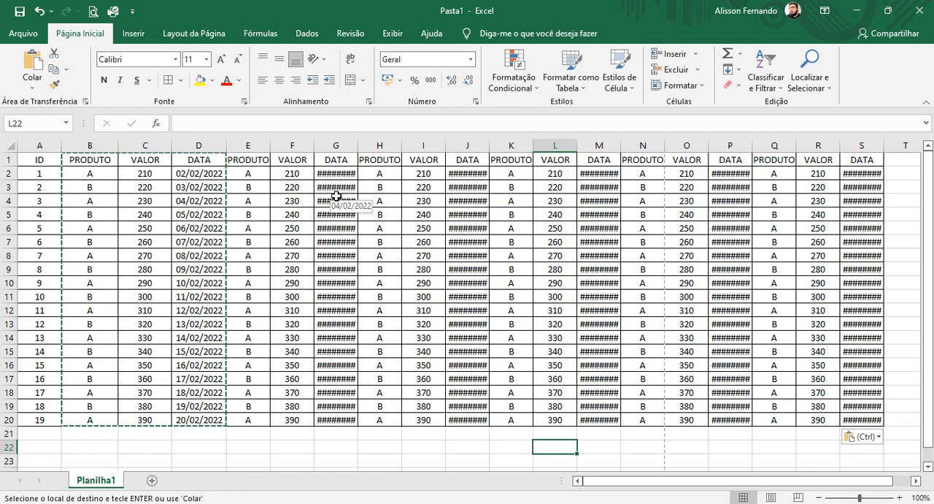
- Autofit the pasted DATA columns G, J, M, P and S so their dates fit, and clear the copy selection
double_click(357, 145)
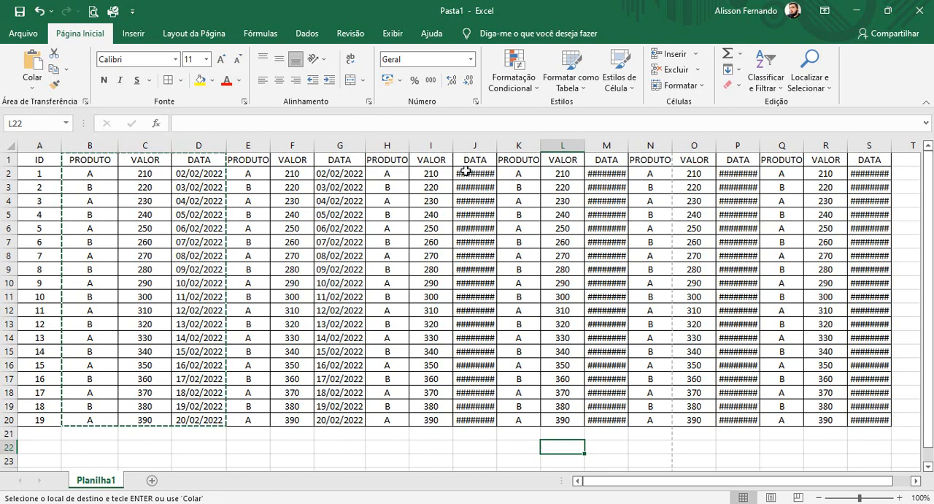
double_click(496, 146)
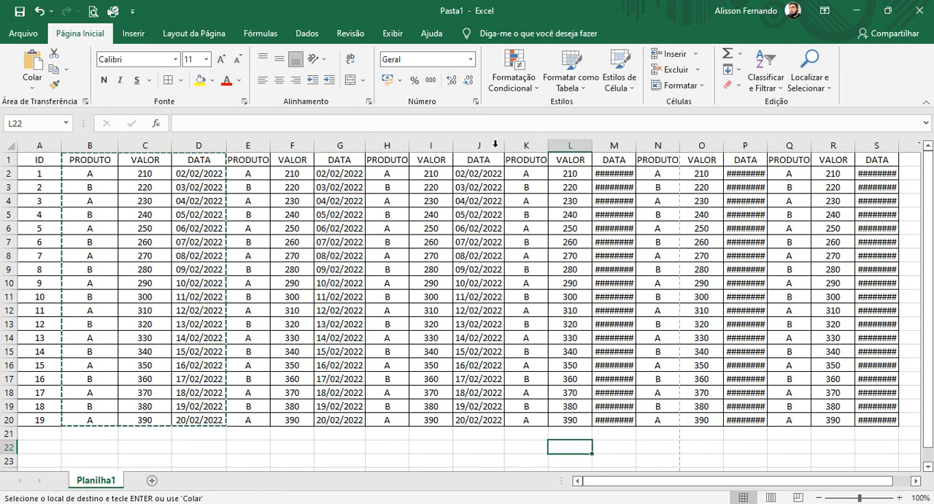
double_click(635, 145)
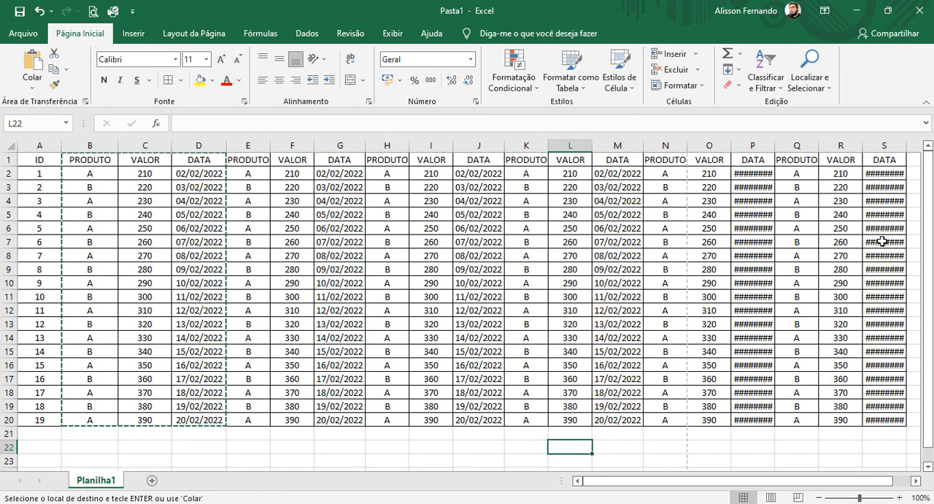
double_click(775, 145)
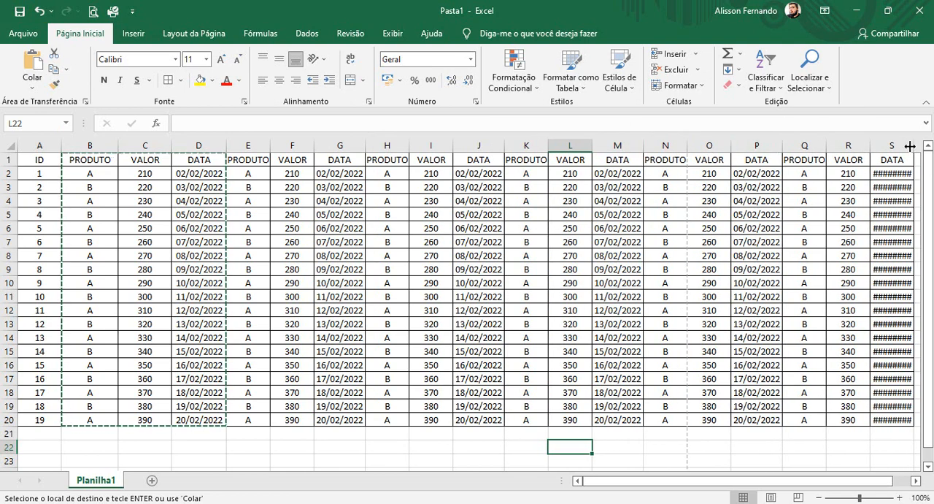
double_click(910, 146)
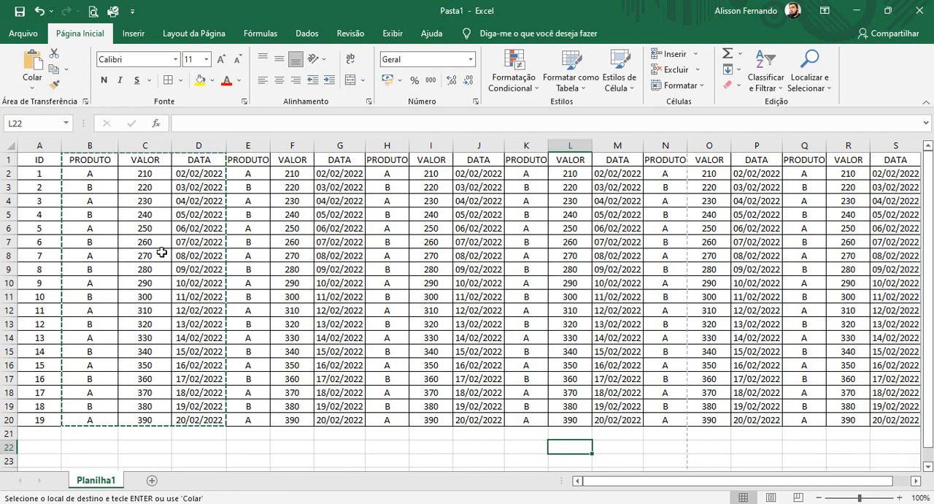
key("Escape")
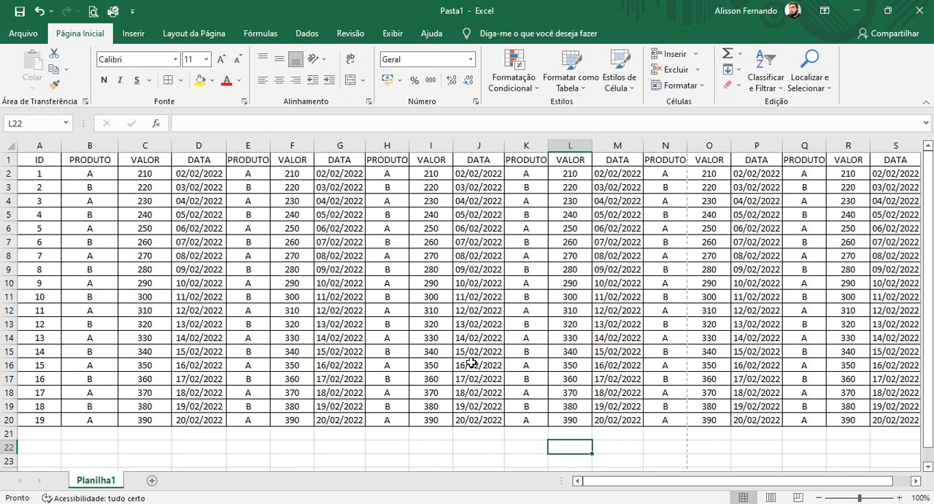
- Examine both pages of the widened table's print preview to see how its columns are split
left_click(25, 35)
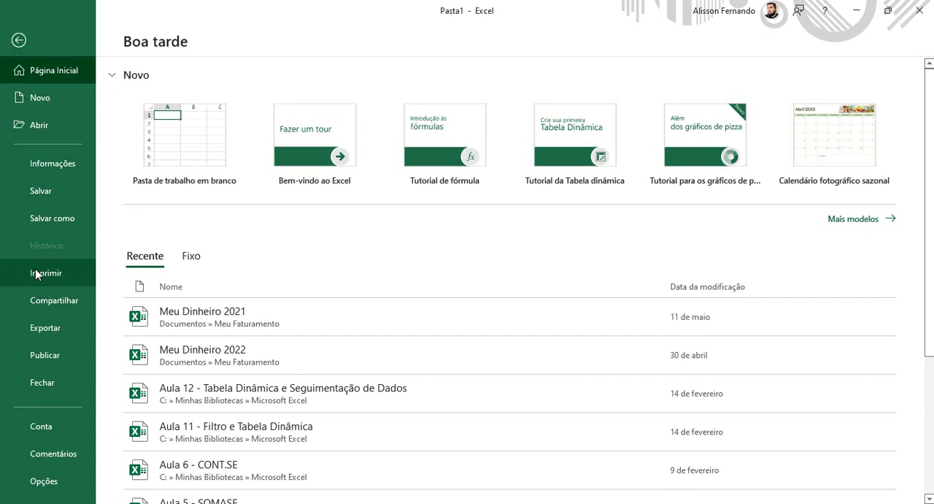
left_click(35, 272)
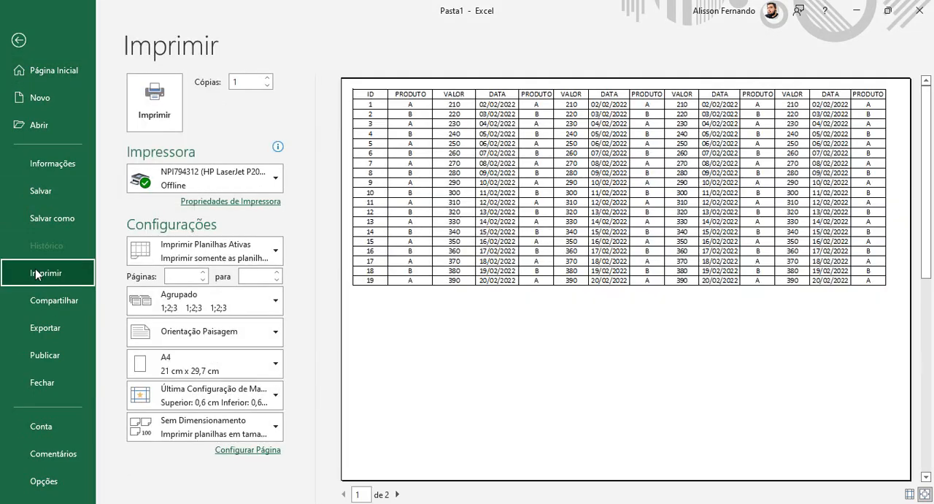
left_click(396, 494)
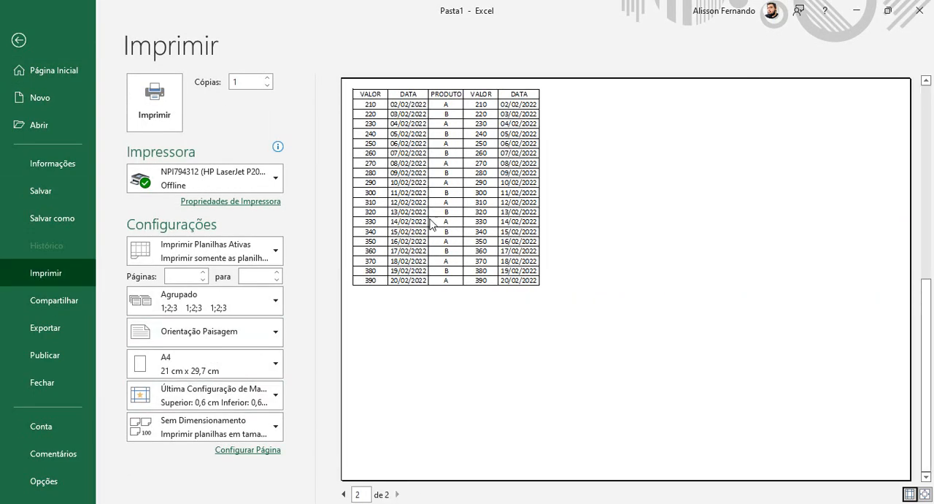
left_click(344, 494)
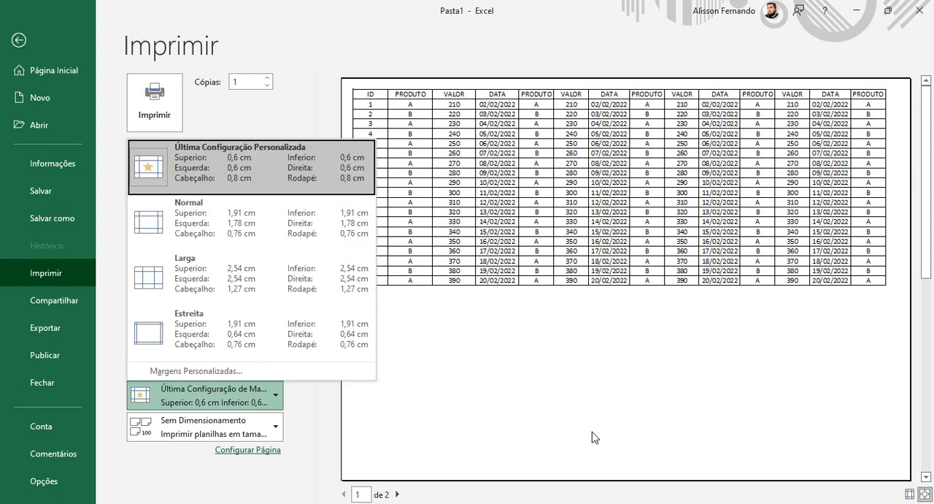
left_click(592, 432)
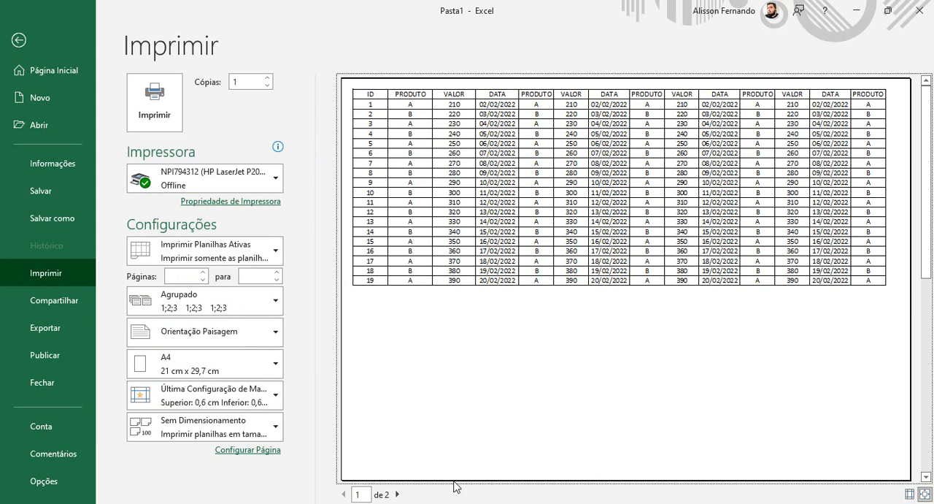
left_click(399, 495)
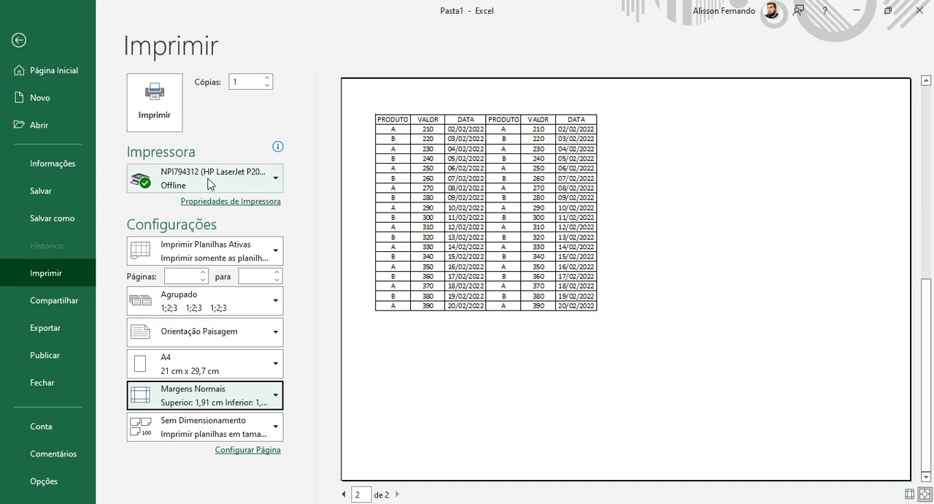
- Try the Normal margins on the widened table, and switch back to the last custom margins (Última Configuração Personalizada)
left_click(203, 257)
left_click(204, 283)
left_click(212, 405)
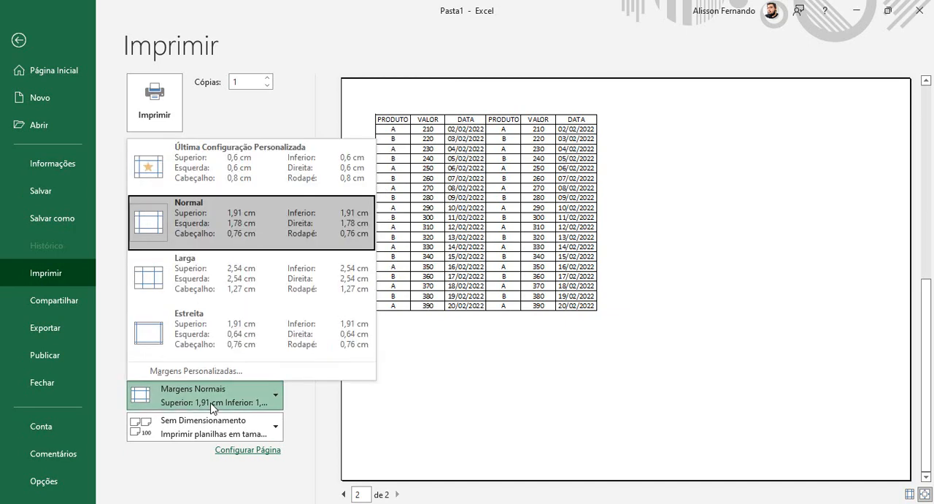
left_click(256, 179)
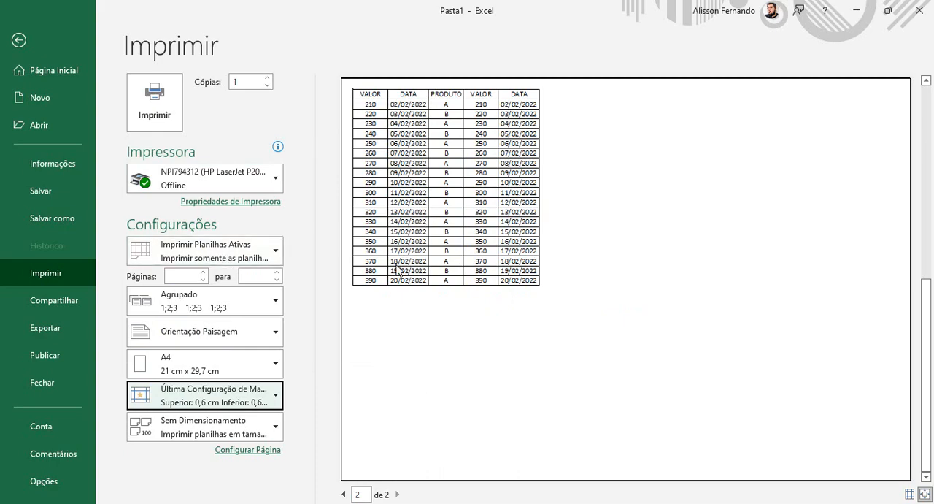
- Compare both pages of the print preview to see how the table's columns are split under the custom margins
left_click(344, 495)
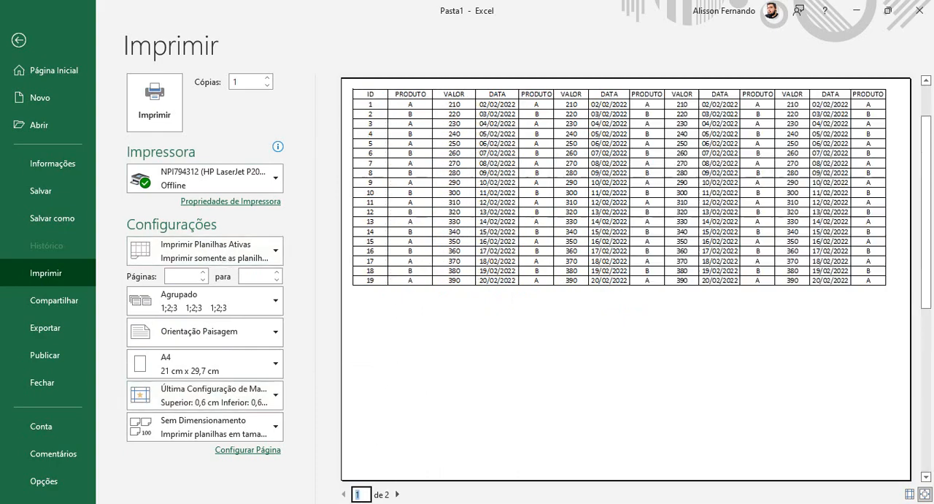
left_click(398, 495)
left_click(344, 495)
- Set the top, left, right and bottom page margins to 1 cm, check the second preview page and return to the worksheet
left_click(241, 410)
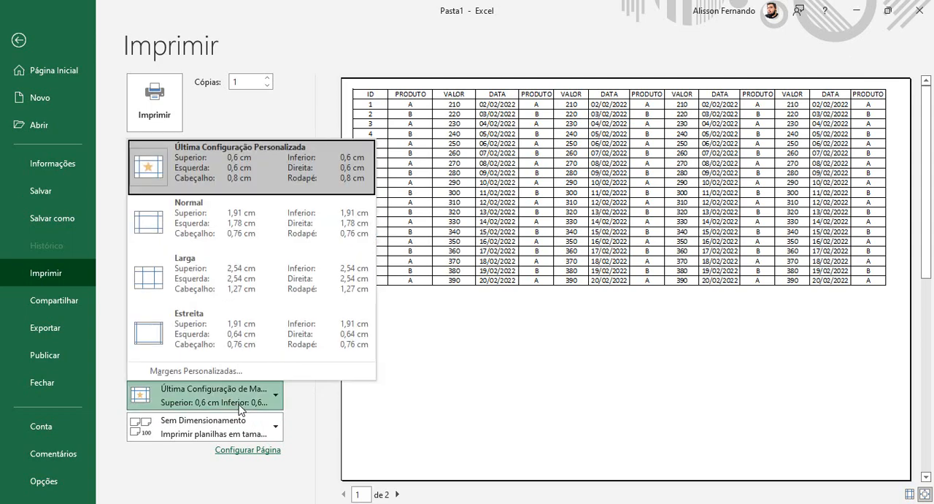
left_click(228, 364)
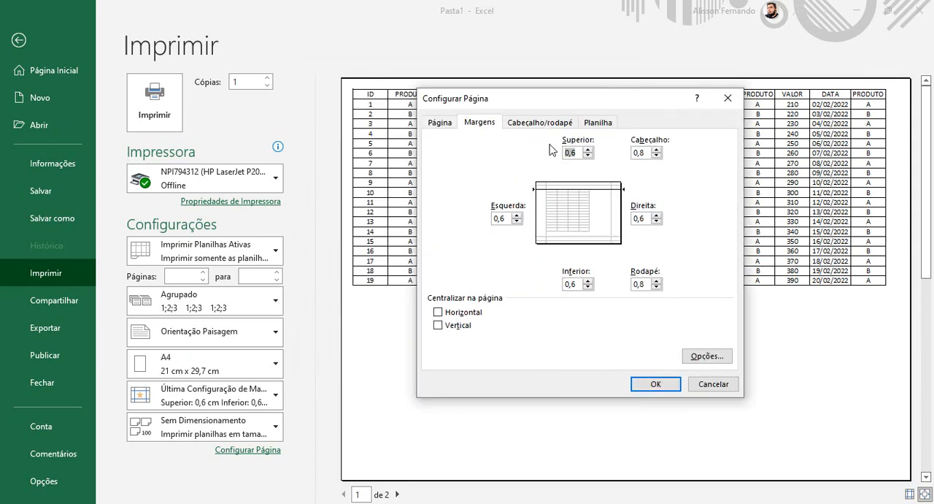
type("1")
key("Tab")
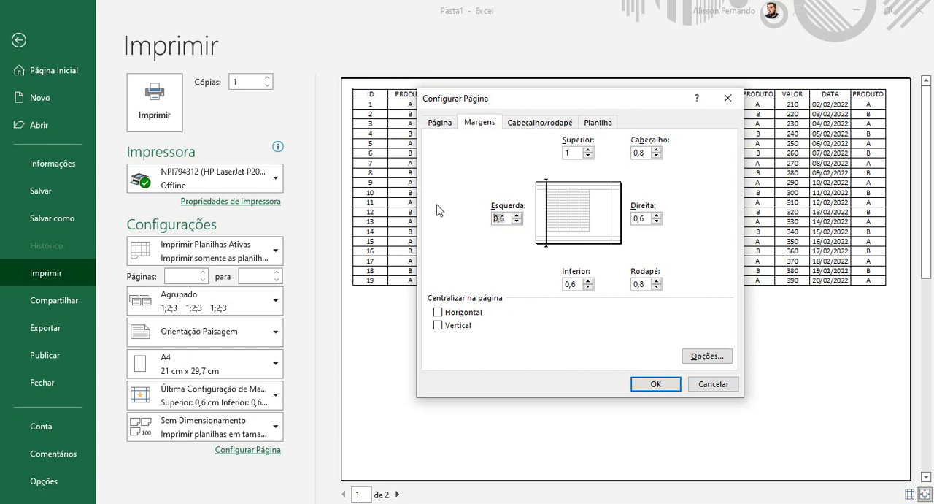
type("1")
key("Tab")
type("1")
key("Tab")
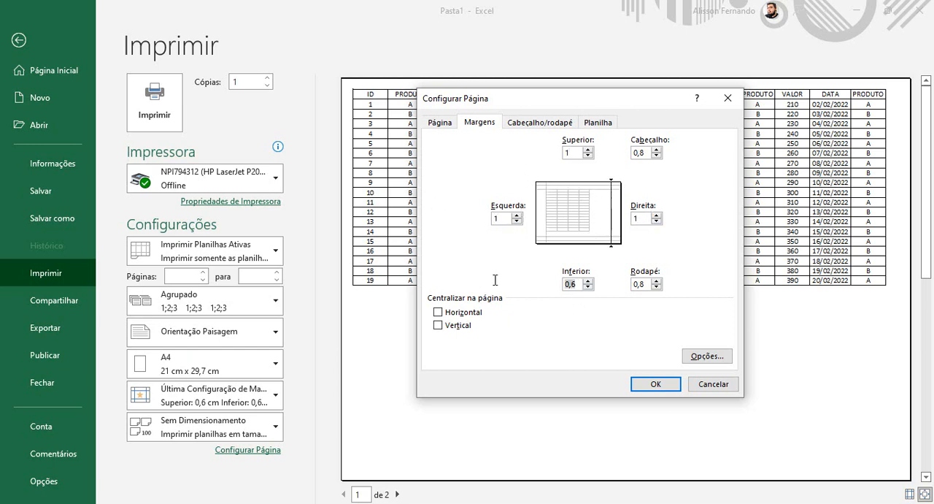
type("1")
left_click(654, 385)
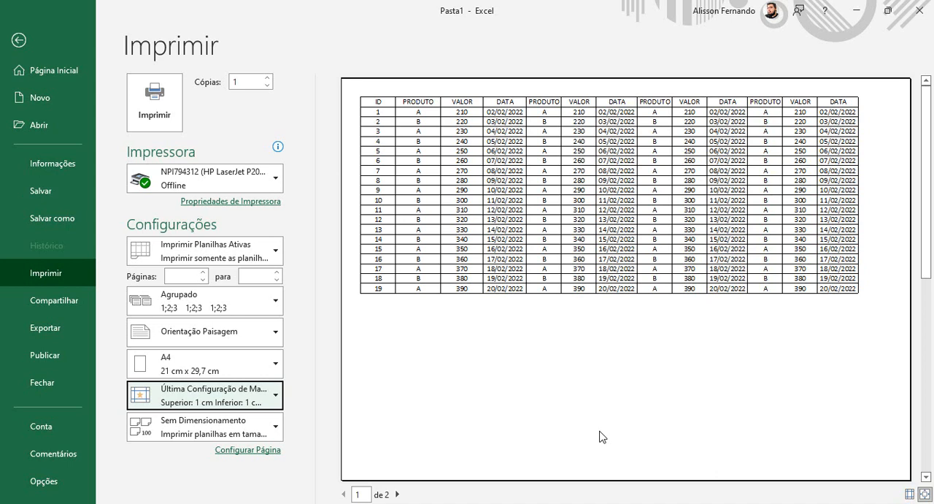
left_click(399, 494)
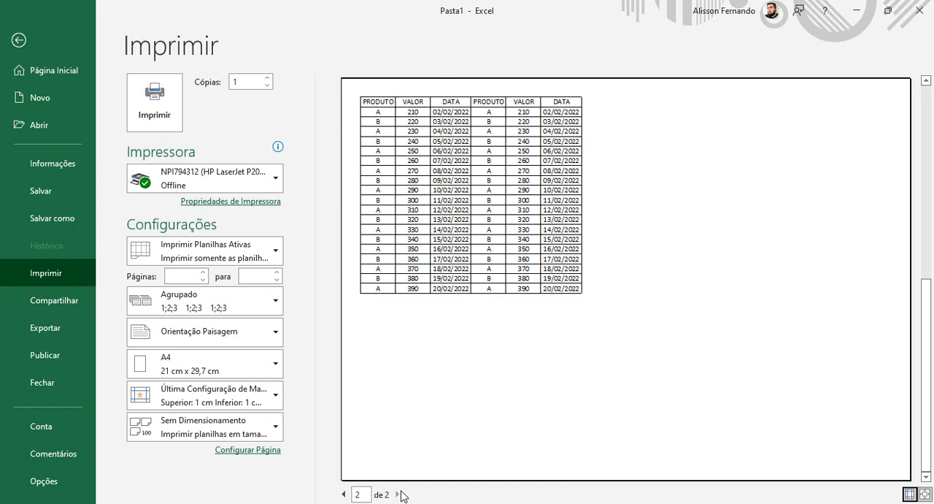
left_click(19, 40)
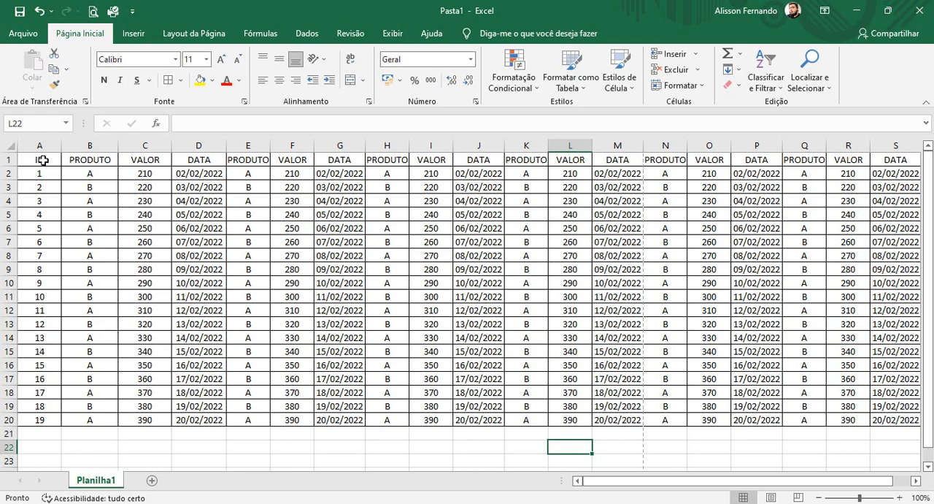
- Define the whole table A1:S20 as the print area
left_click_drag(45, 158, 900, 415)
left_click_drag(799, 487, 741, 487)
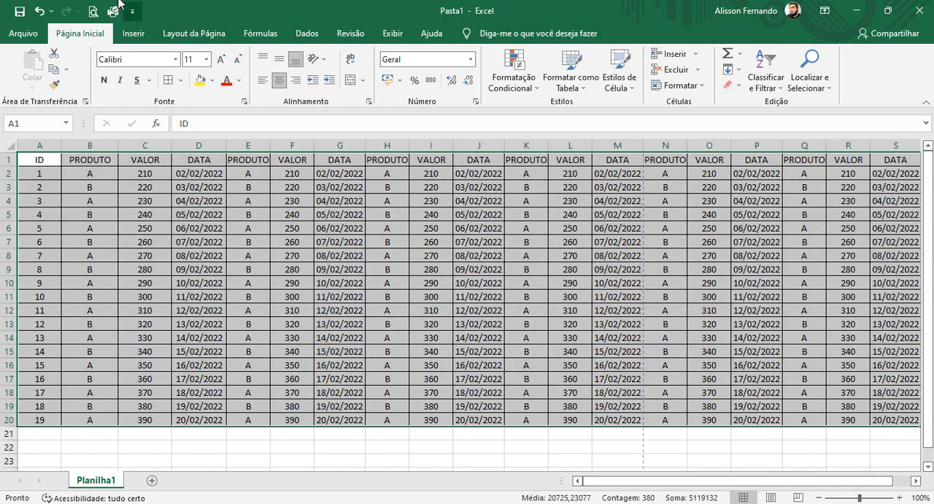
left_click(202, 37)
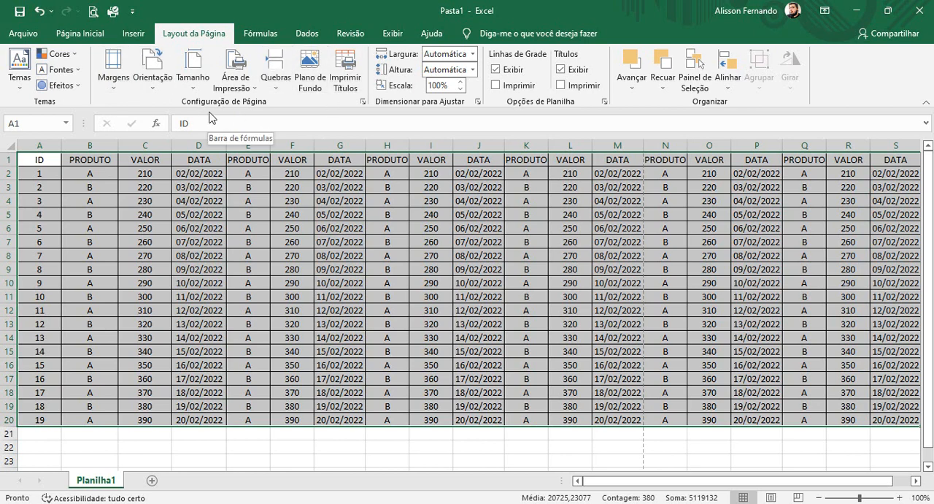
left_click(109, 79)
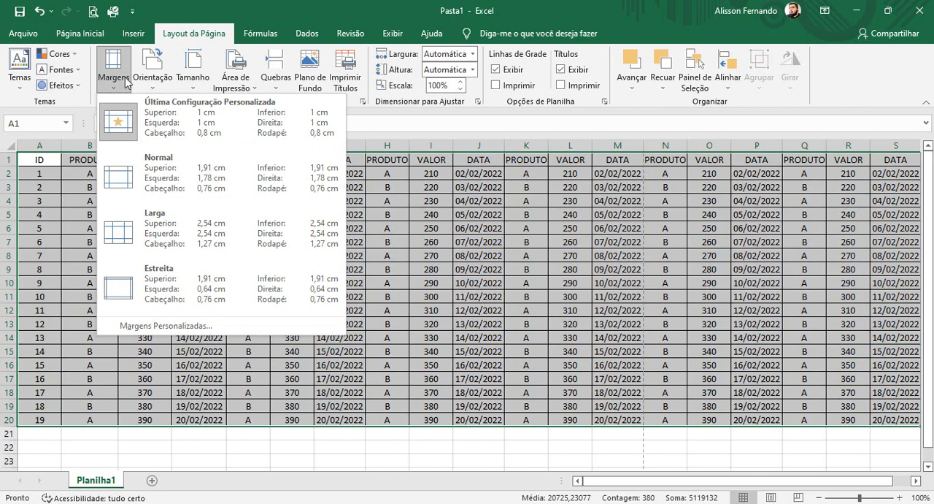
left_click(155, 81)
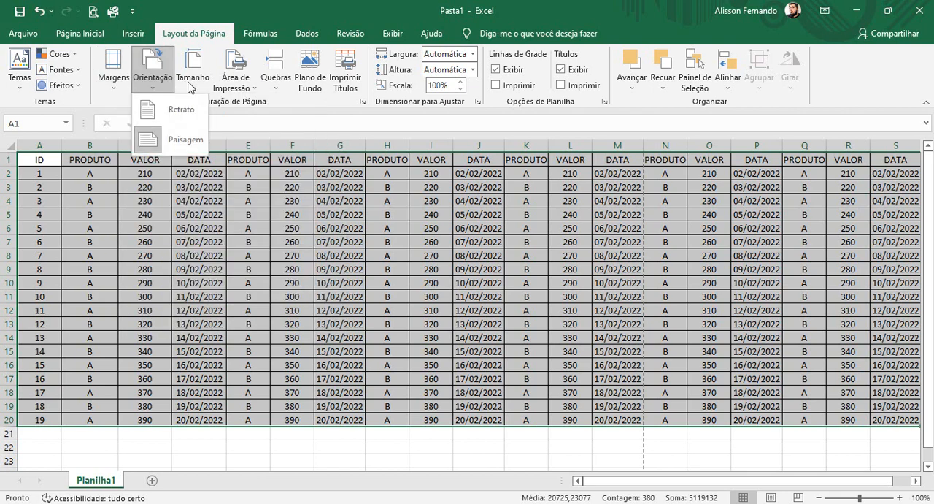
left_click(189, 85)
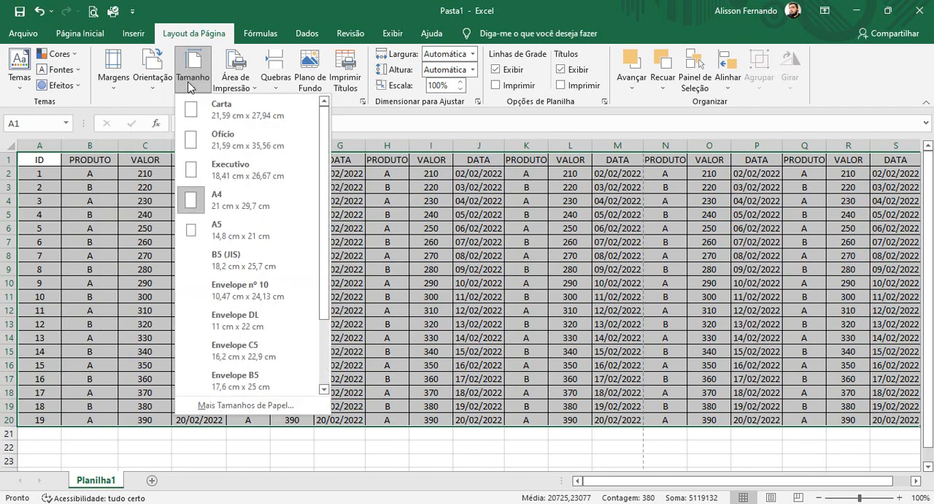
left_click(252, 82)
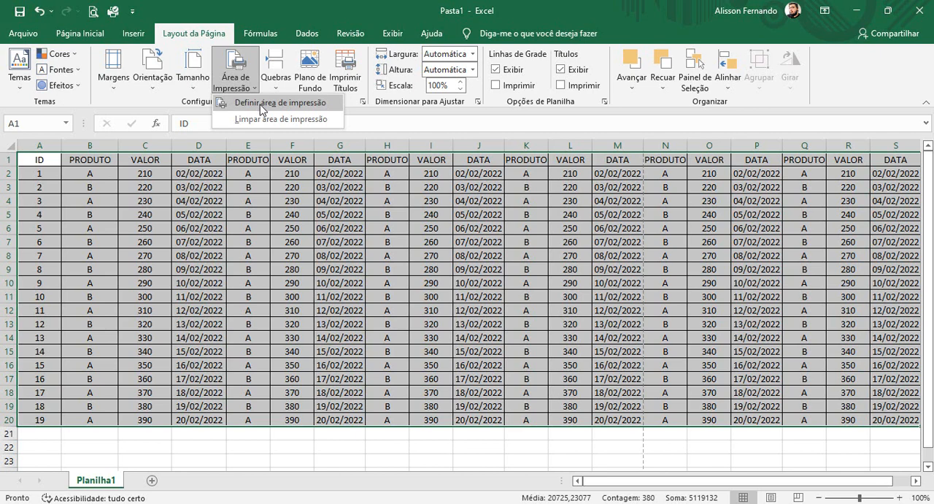
left_click(259, 105)
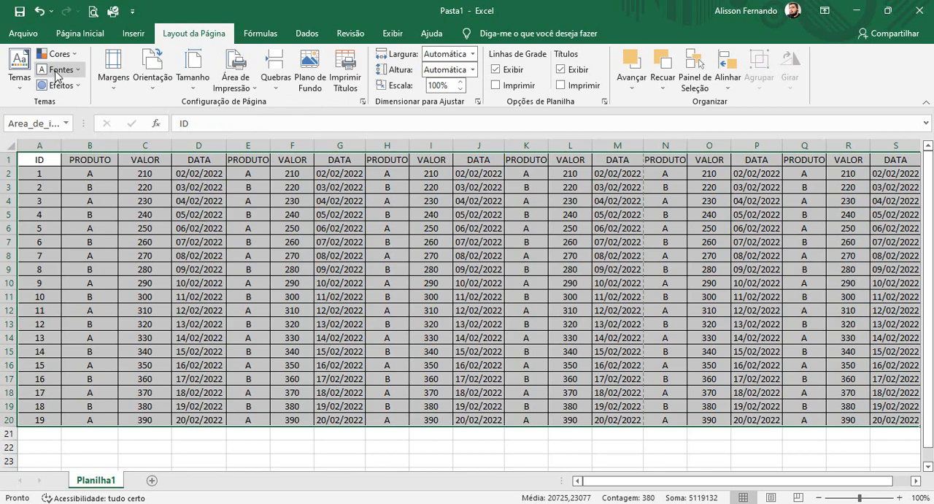
- Check both pages of the print preview, return to the worksheet and clear the print area
left_click(93, 12)
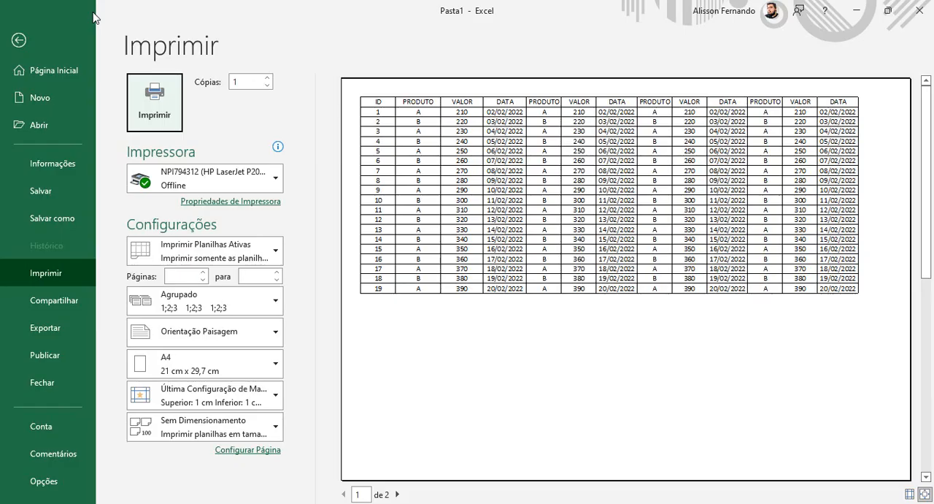
left_click(398, 495)
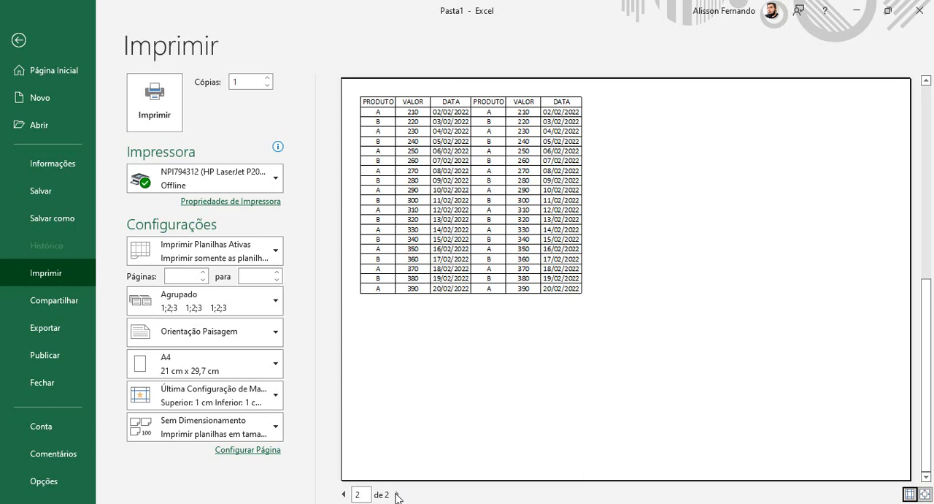
left_click(344, 494)
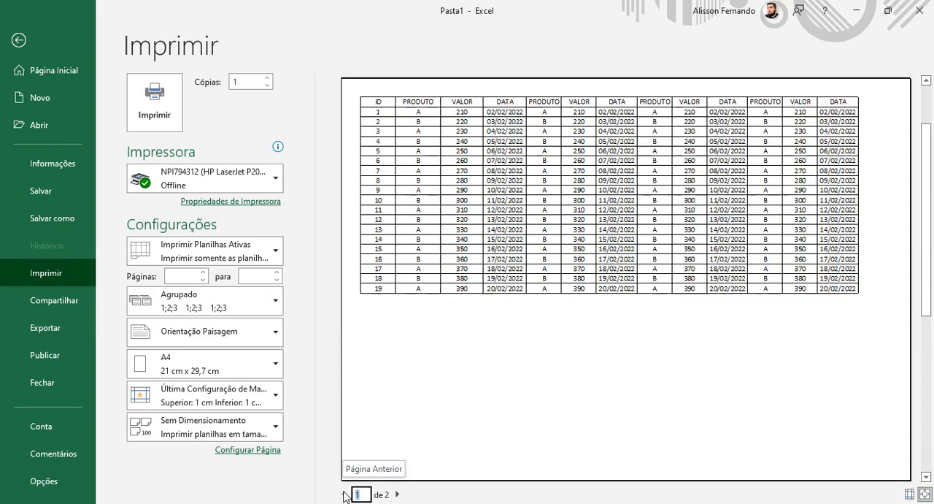
left_click(18, 41)
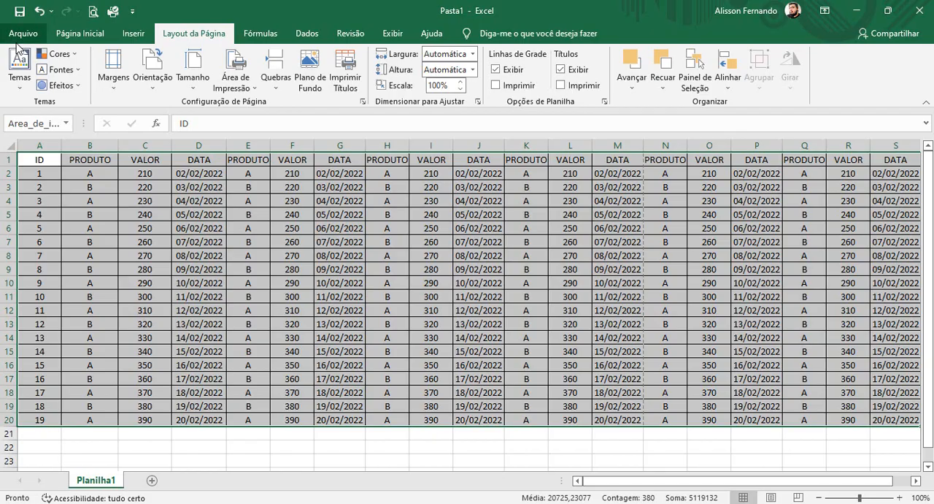
left_click(241, 82)
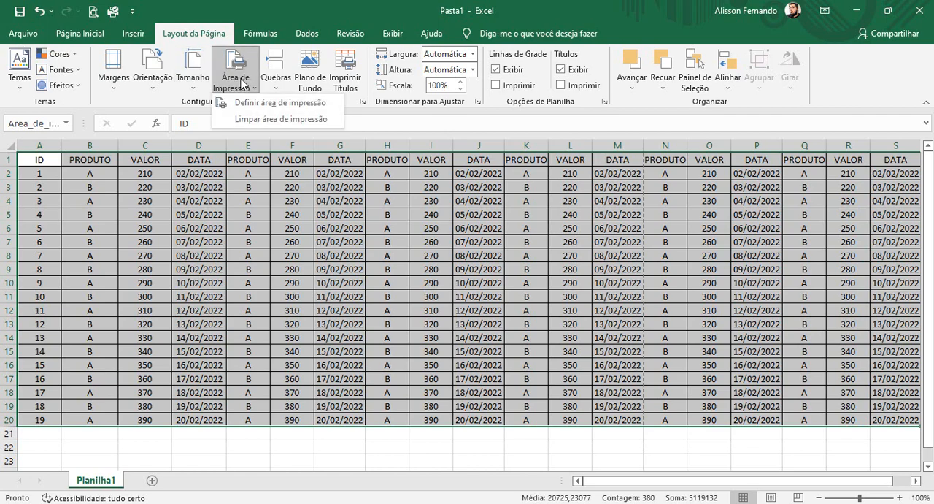
left_click(246, 119)
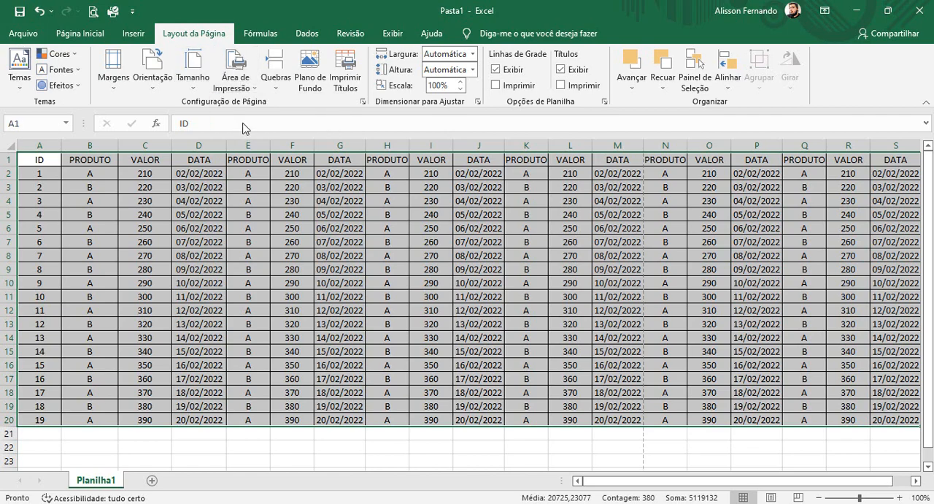
- Define A1:J20 as the print area, check it in the print preview and return to the worksheet
left_click(203, 239)
left_click_drag(32, 155, 476, 419)
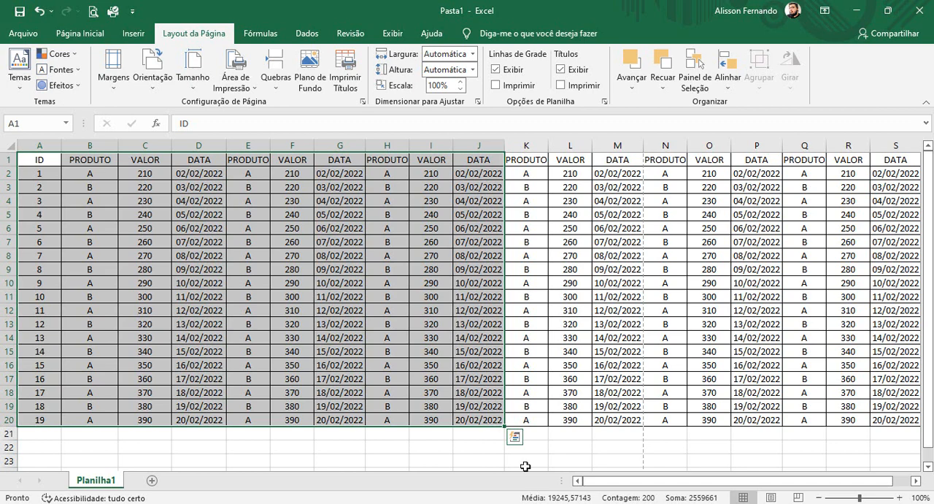
left_click(244, 85)
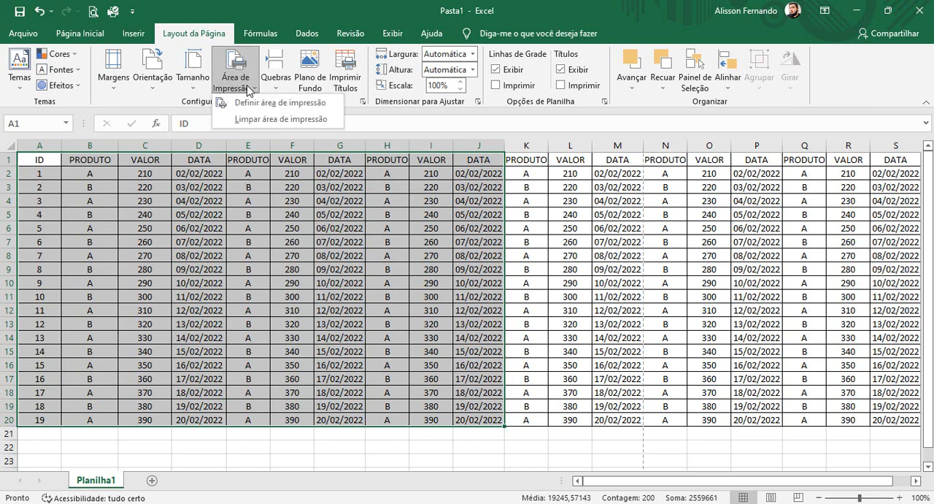
left_click(256, 103)
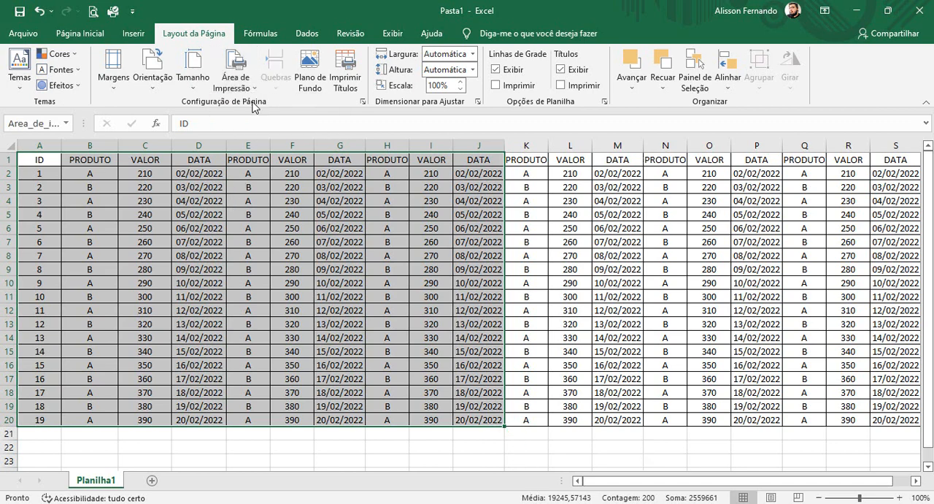
left_click(94, 12)
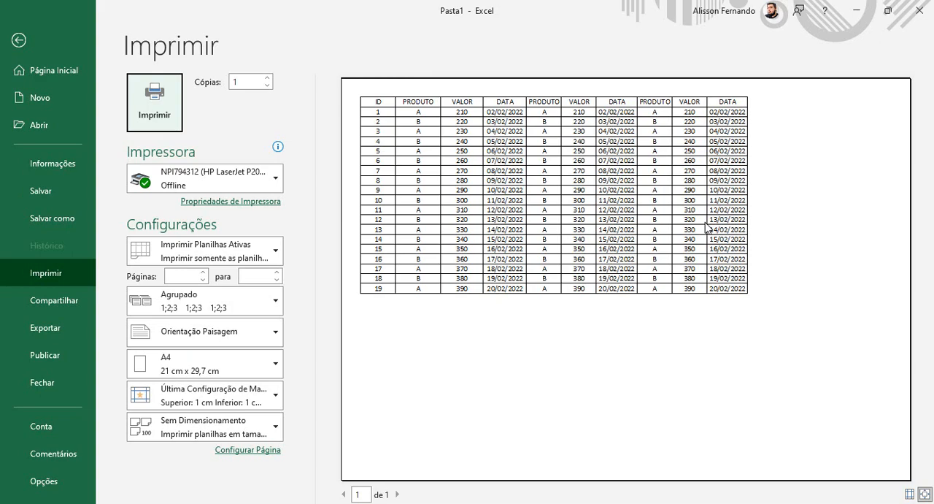
left_click(21, 46)
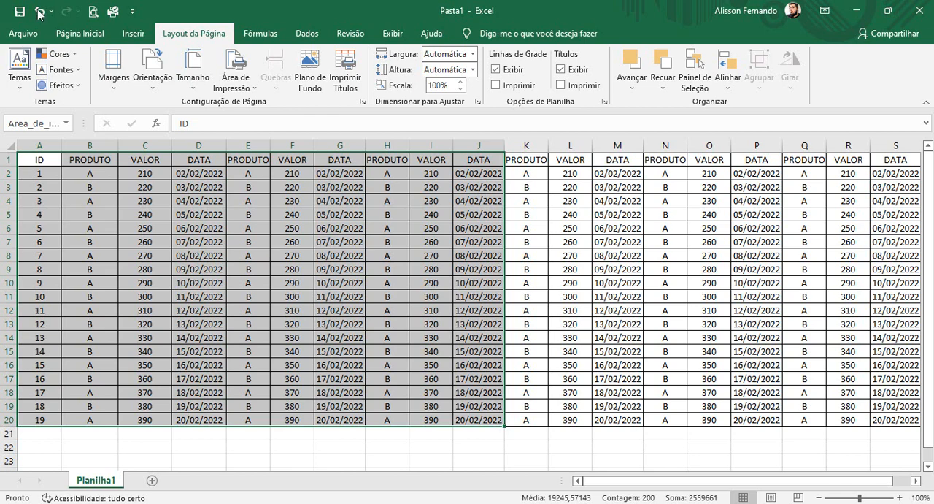
- Open the print area options for the worksheet
left_click(248, 88)
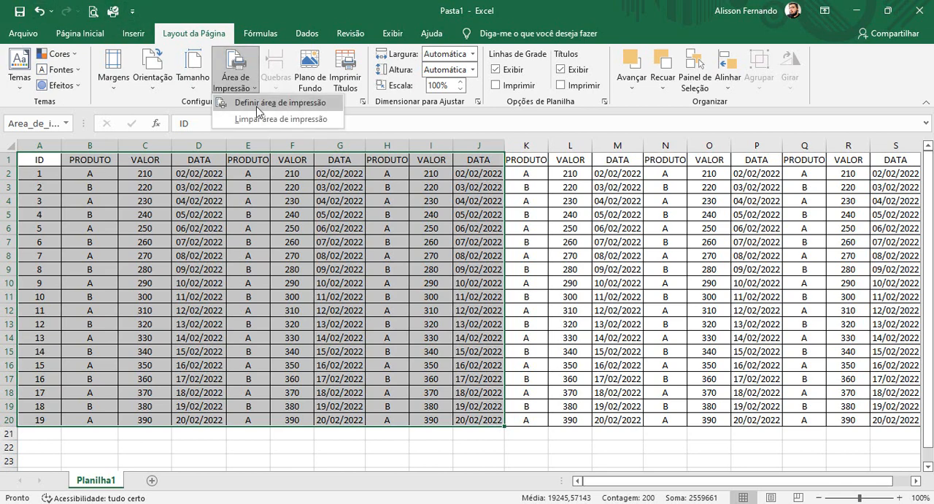